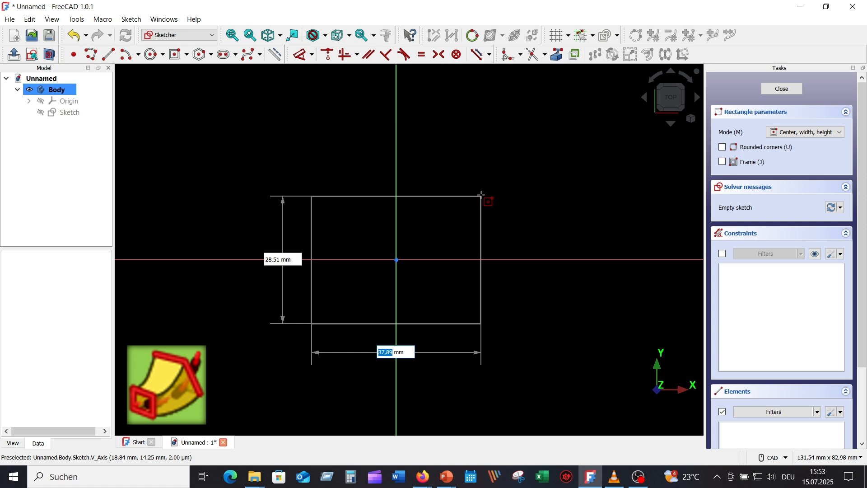
Step: Finish the rectangle centred on the origin with a width of 40 mm and a height of 20 mm
type("40")
key("Tab")
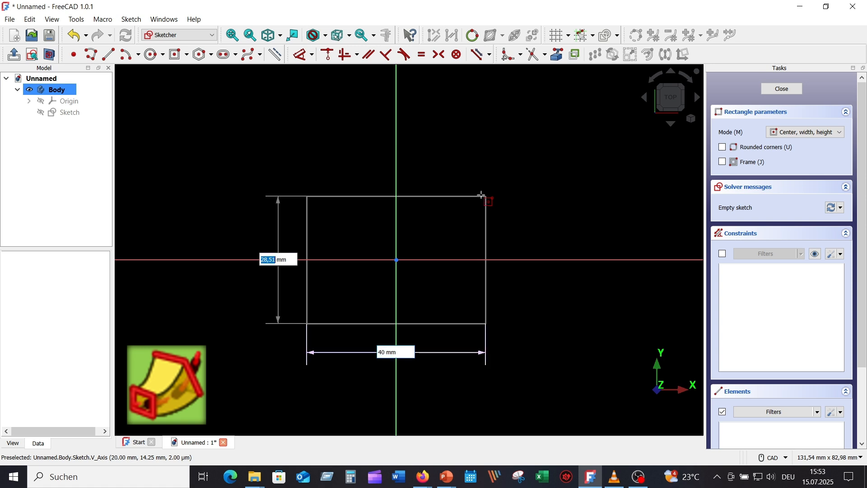
type("20")
key("Return")
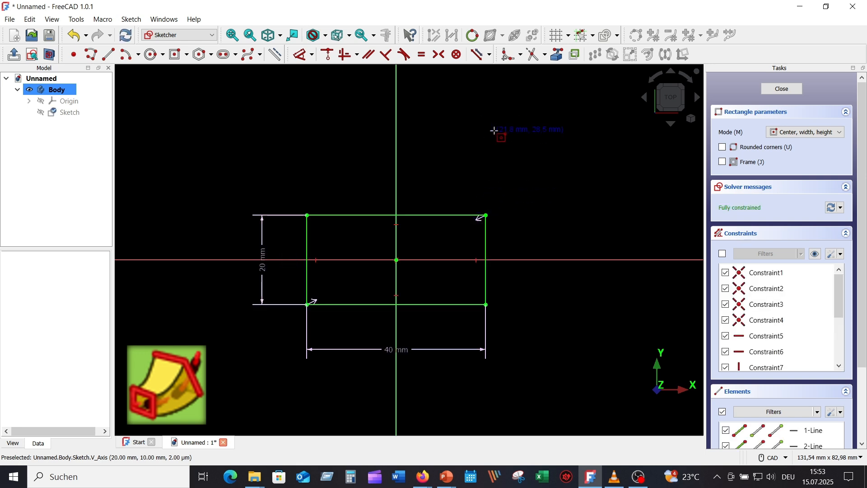
key("Escape")
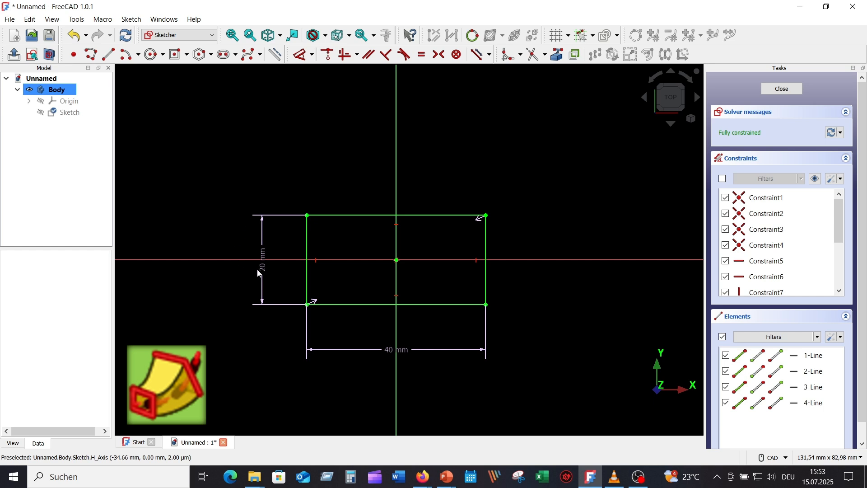
Step: Move the rectangle's height and width dimension labels clear of the axes and close the sketch
left_click_drag(261, 271, 259, 238)
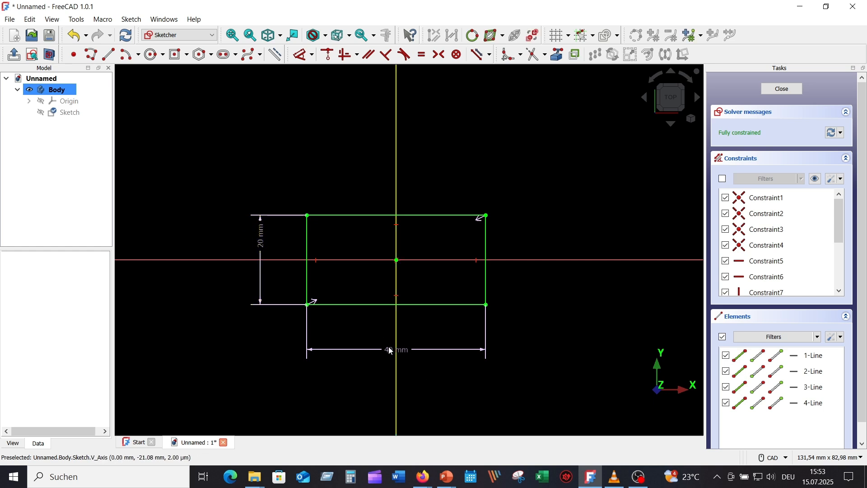
left_click_drag(385, 350, 373, 334)
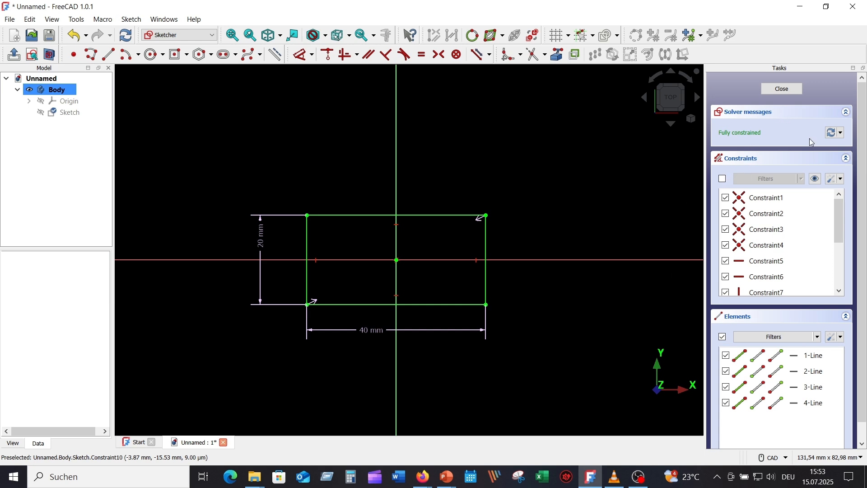
left_click(786, 90)
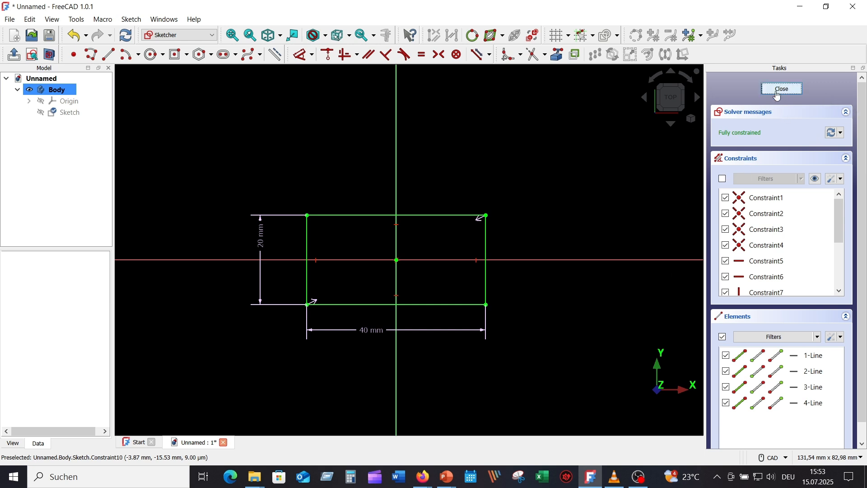
Step: Create a new sketch in the body on the YZ plane
middle_click_drag(472, 218, 534, 230)
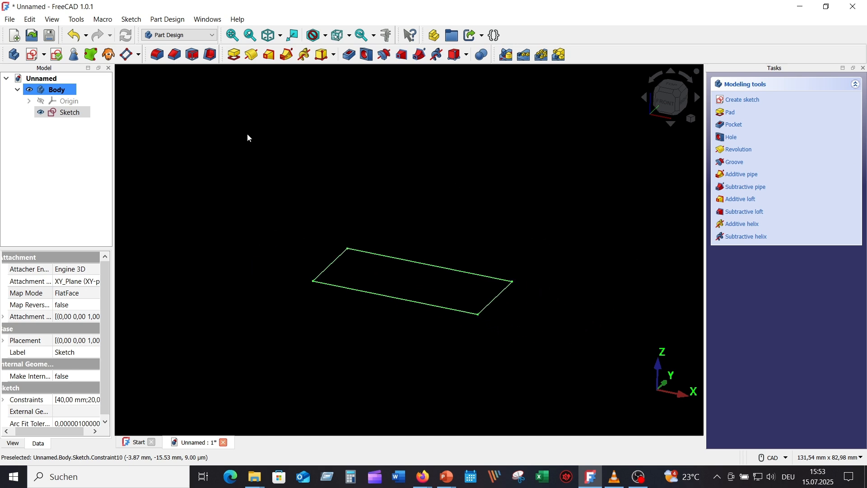
left_click(32, 55)
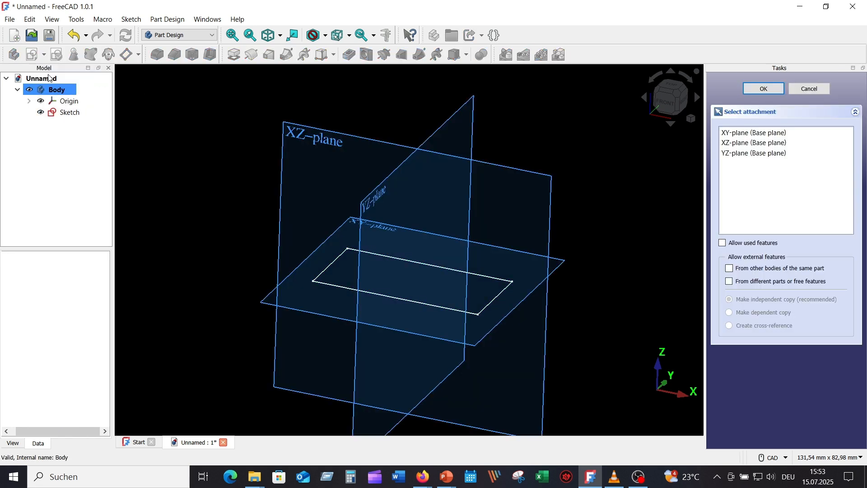
key("1")
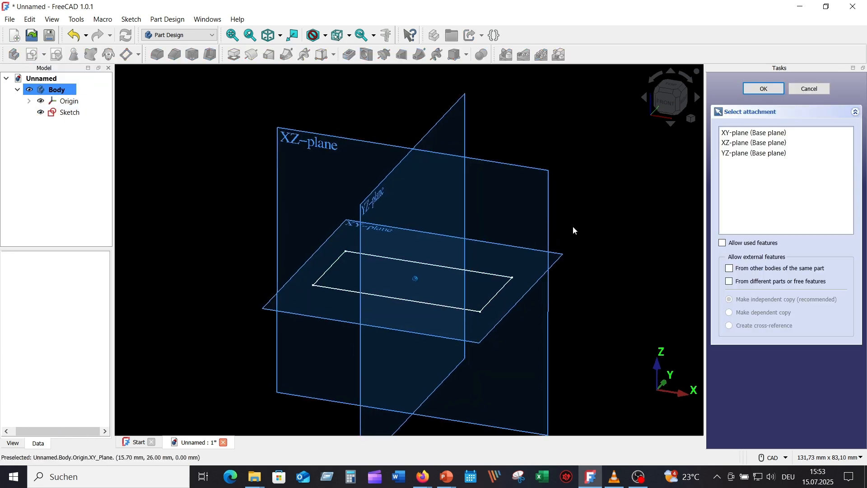
key("3")
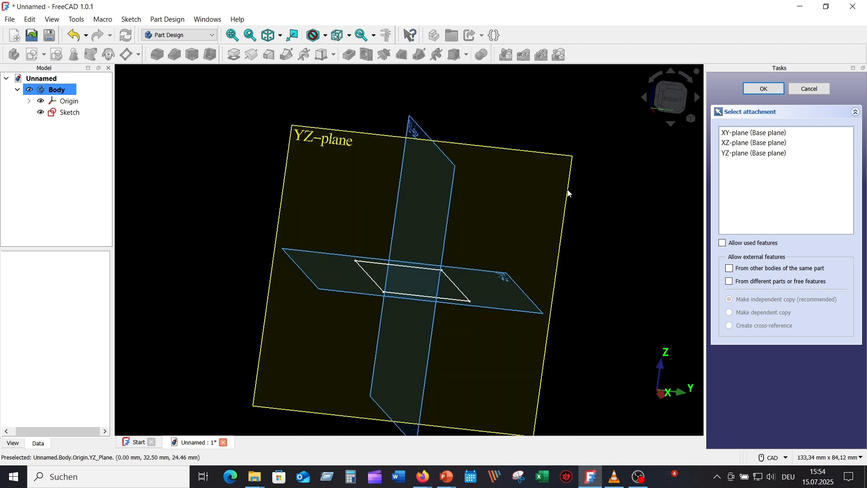
left_click(567, 192)
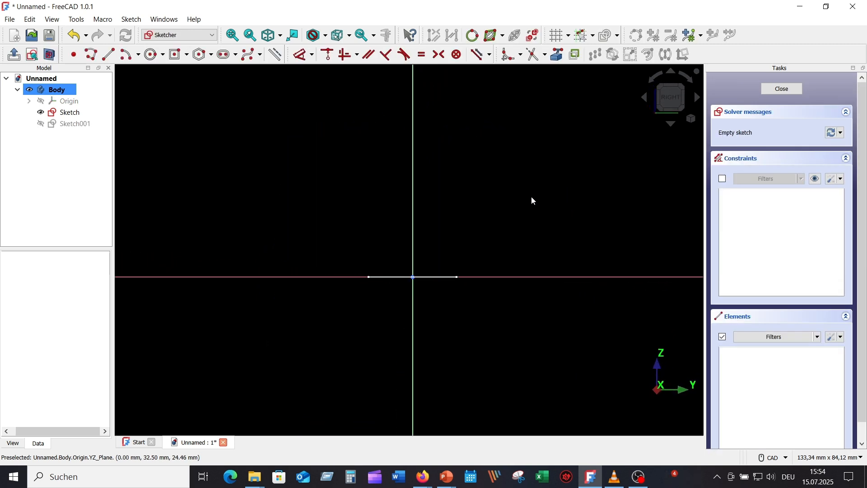
Step: Sketch an open three-segment polyline from the origin: about 43 mm up the vertical axis, a shallow rise towards positive Y, and a steeper rise
middle_click_drag(533, 201, 503, 254)
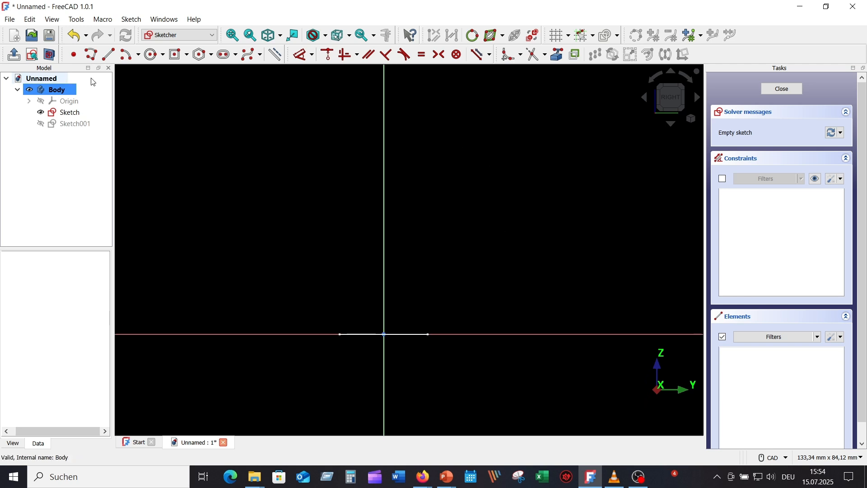
left_click(92, 55)
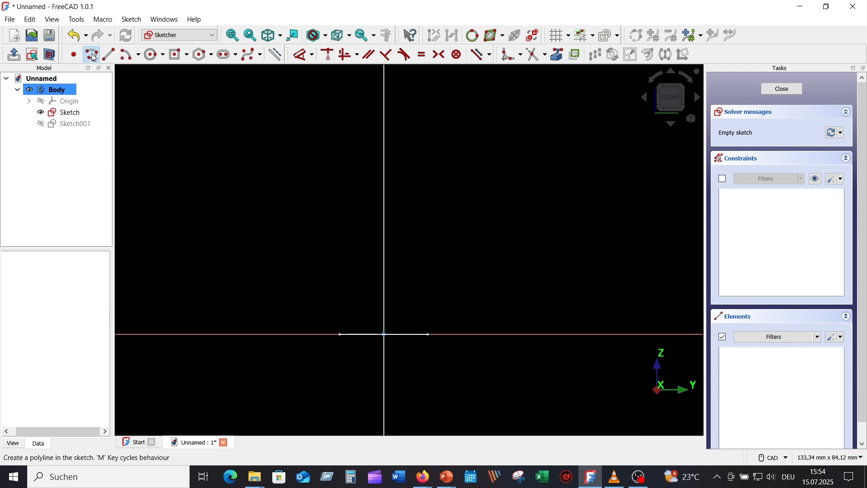
left_click(384, 334)
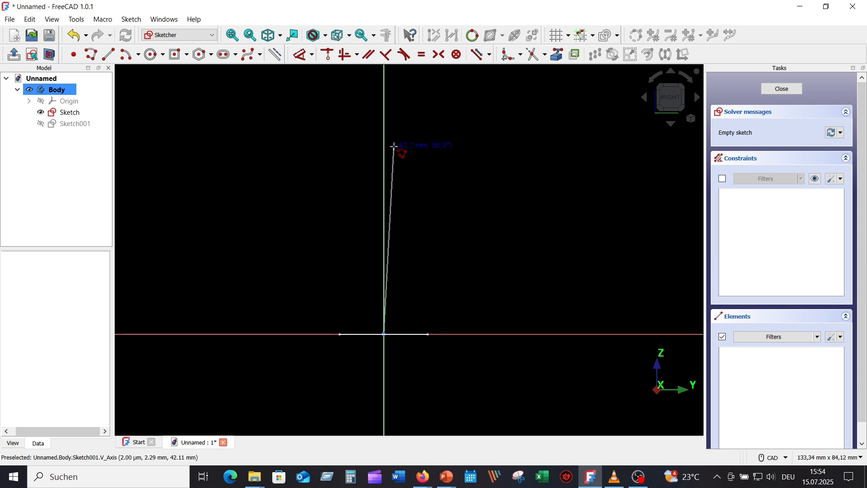
left_click(384, 145)
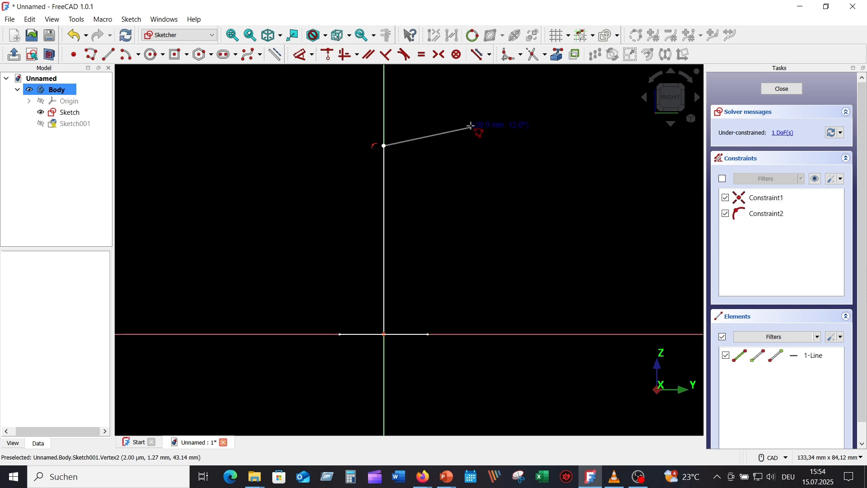
middle_click_drag(471, 126, 346, 344)
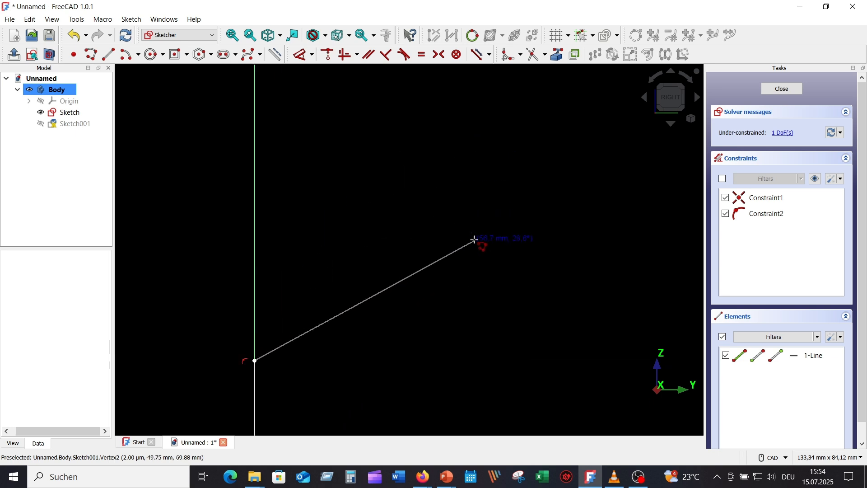
left_click(487, 324)
left_click(612, 108)
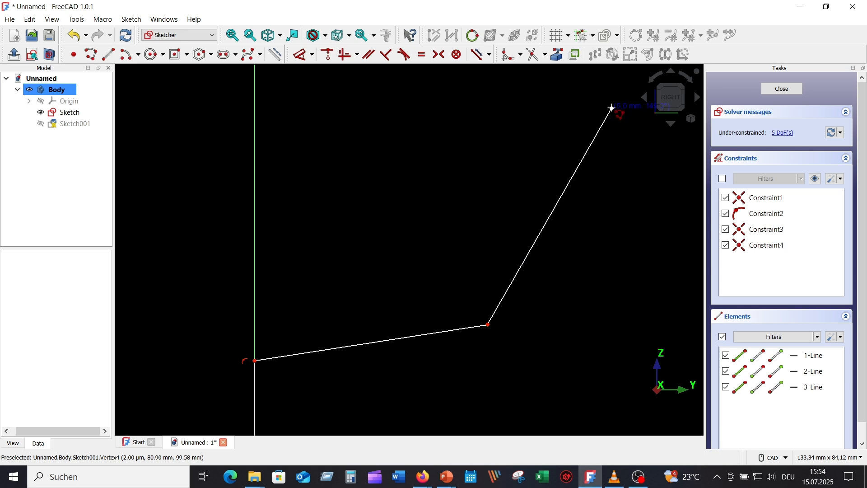
right_click(621, 131)
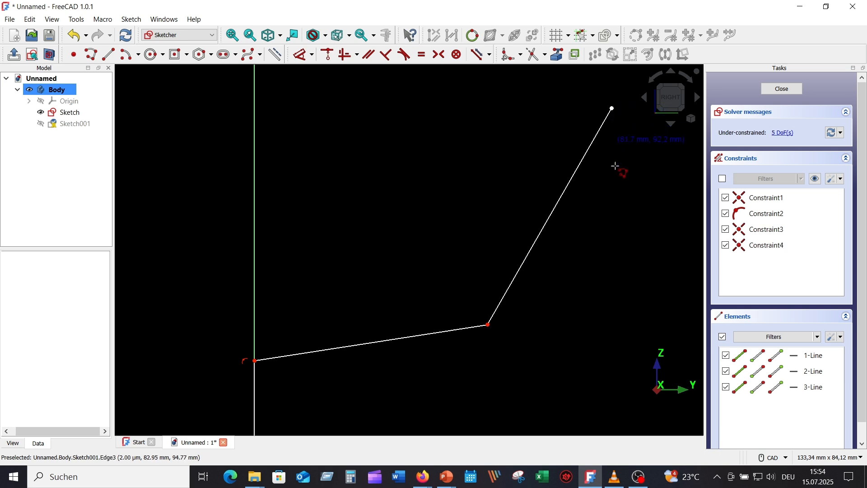
Step: Dimension the polyline's vertical first segment and set its length to 125 mm
scroll(532, 300, "down", 3)
middle_click_drag(511, 322, 506, 239)
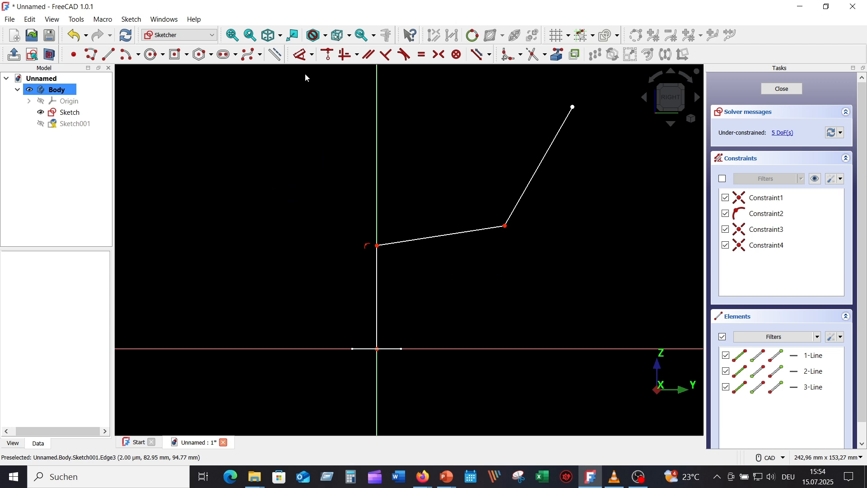
left_click(302, 55)
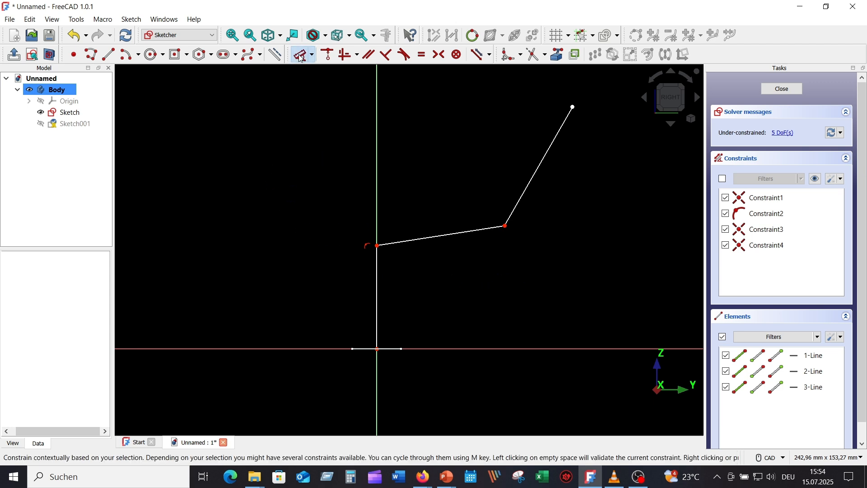
left_click(375, 297)
left_click(378, 303)
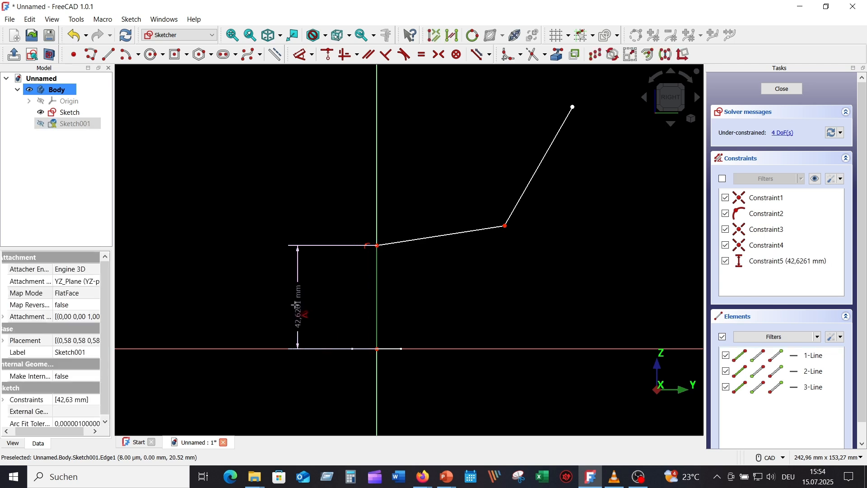
left_click(296, 302)
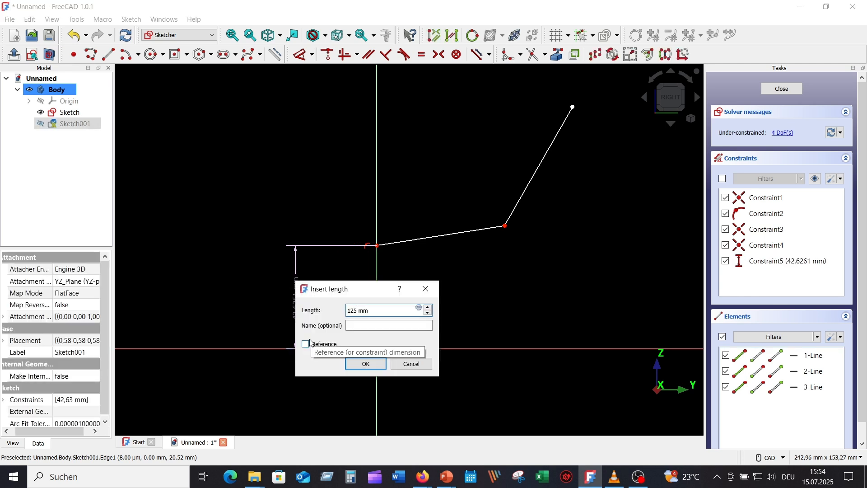
type("125")
key("Return")
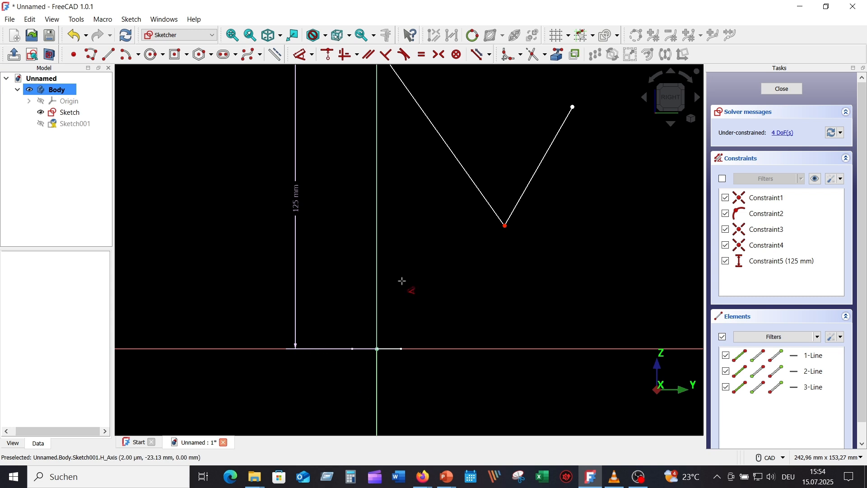
Step: Move the polyline's second corner and free end upward so both upper segments rise outward from the vertical segment again
mouse_move(518, 270)
middle_mouse_down()
mouse_move(530, 282)
mouse_move(524, 315)
middle_mouse_up()
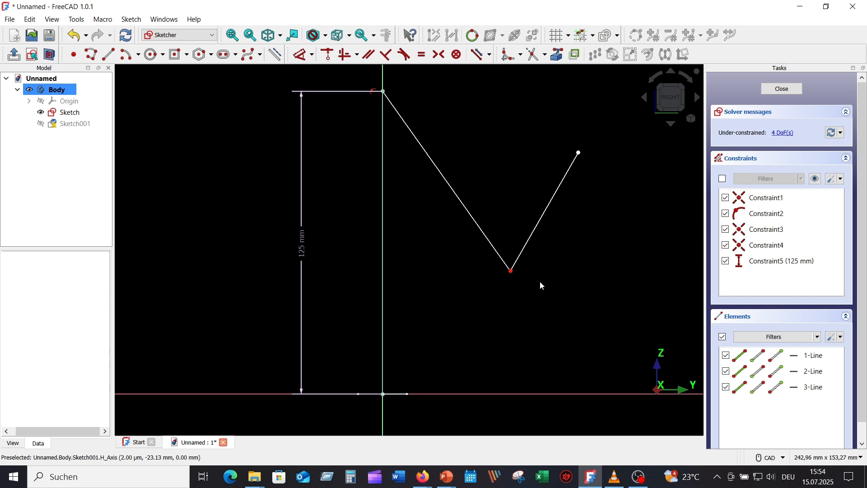
left_click(510, 271)
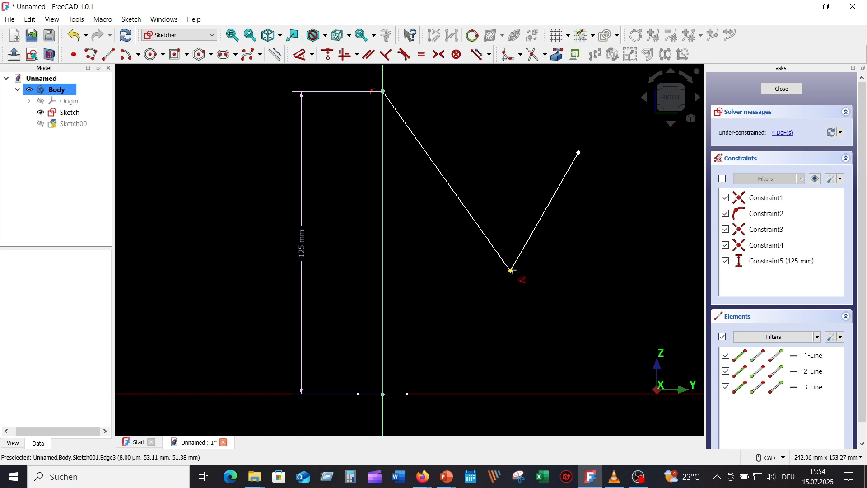
key("Escape")
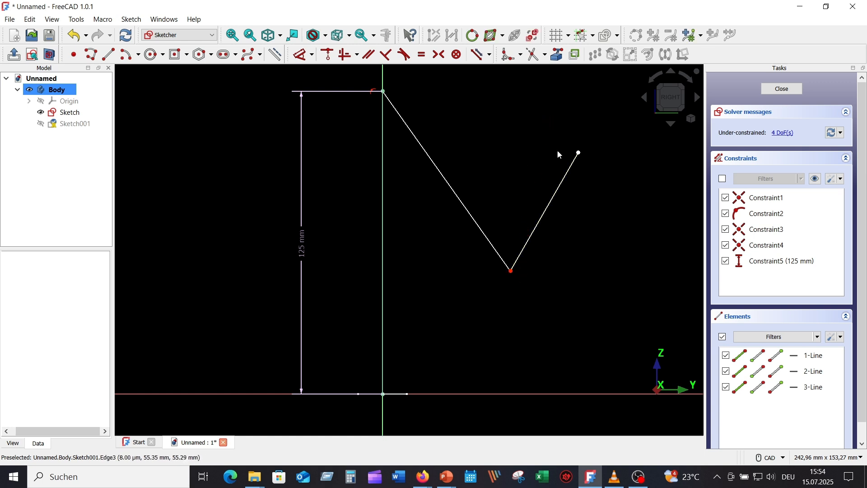
left_click_drag(510, 272, 514, 66)
middle_click_drag(467, 158, 457, 352)
left_click_drag(569, 347, 600, 95)
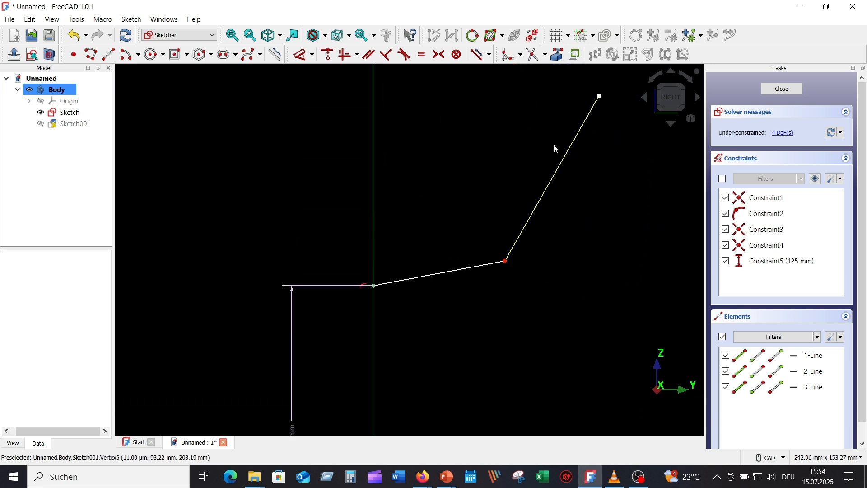
Step: Dimension the middle segment along its own direction and set its length to 125 mm
left_click(441, 277)
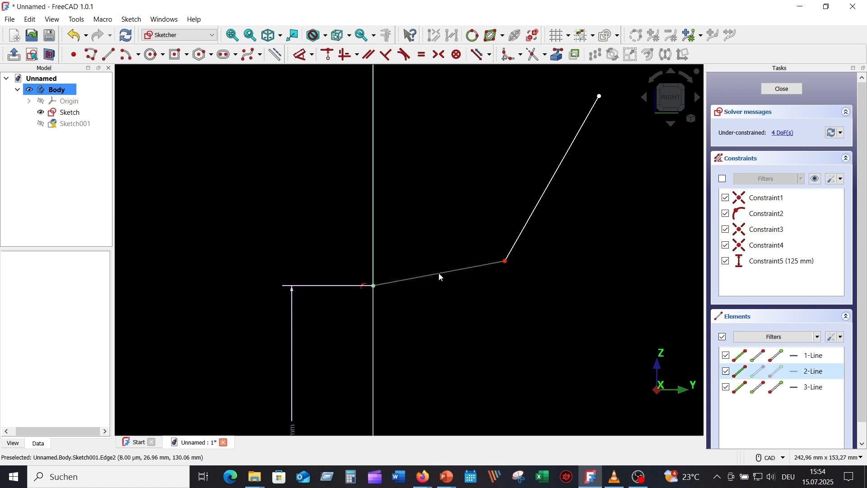
left_click(299, 54)
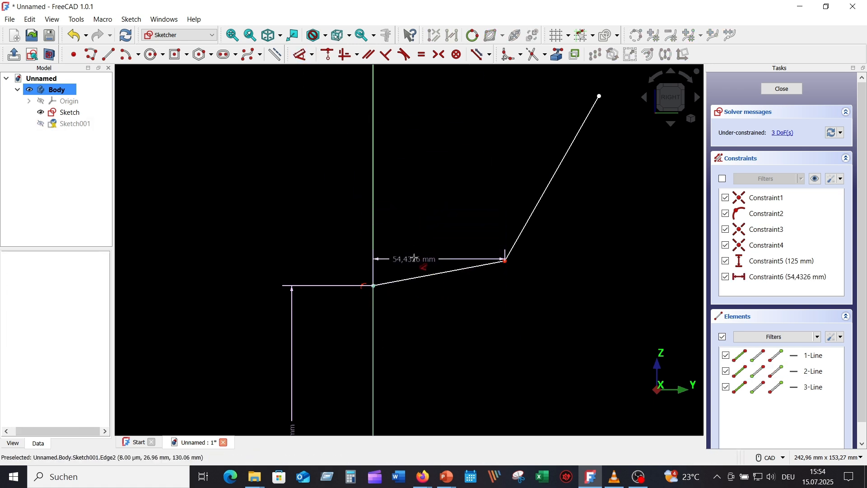
left_click(432, 283)
type("125")
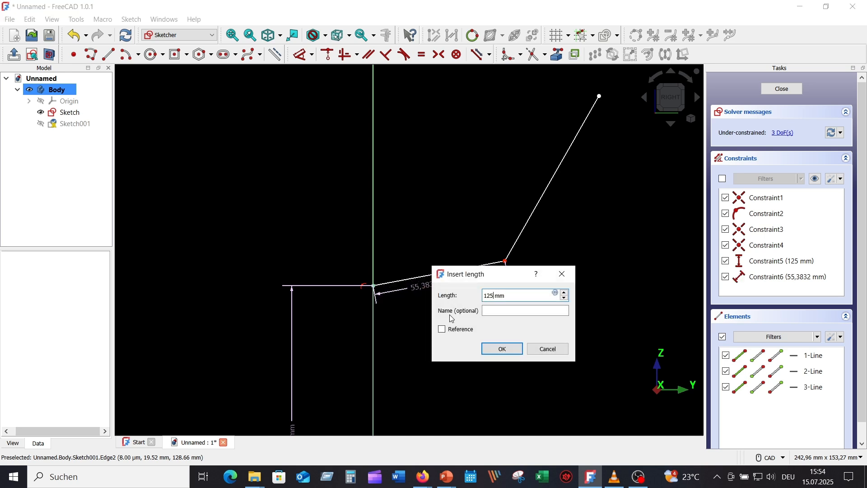
key("Return")
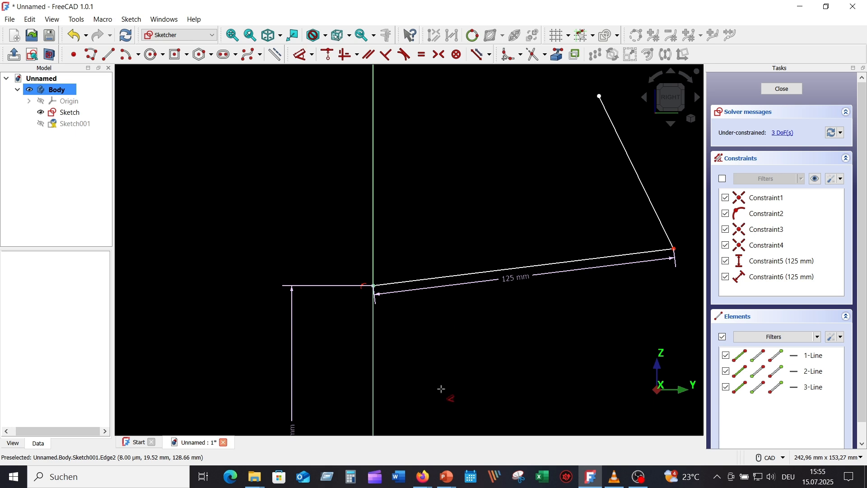
Step: Set the last segment's length to 125 mm and move its free end outward so the segment slopes up towards positive Y
scroll(489, 341, "down", 2)
middle_click_drag(496, 342, 370, 343)
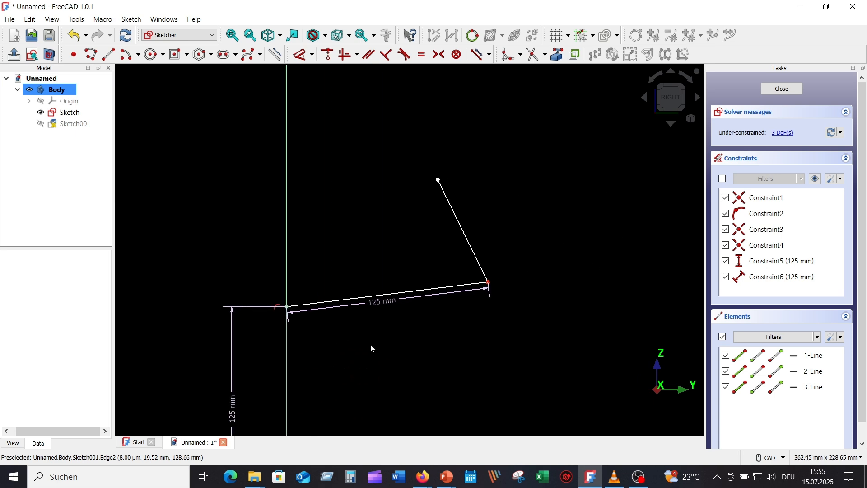
left_click(458, 222)
left_click(485, 221)
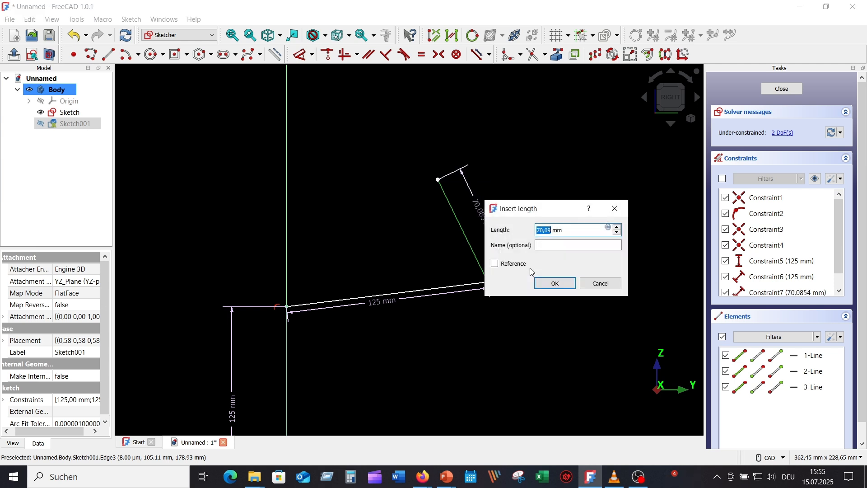
type("125")
key("Return")
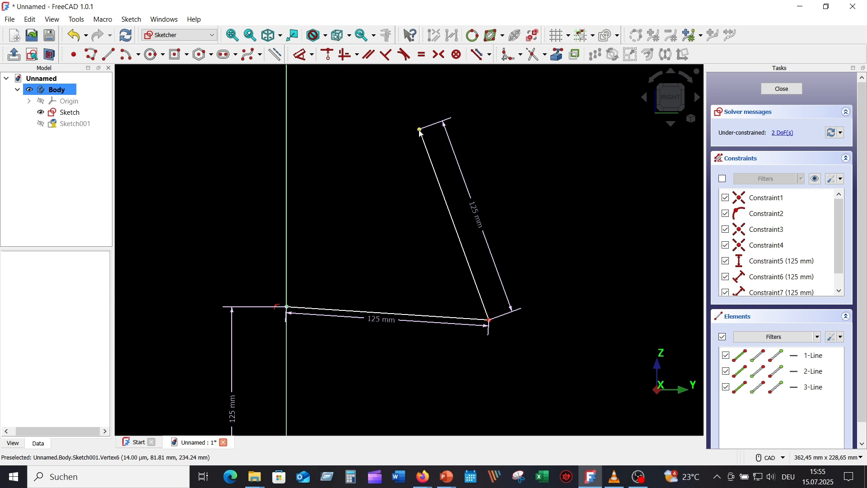
left_click_drag(419, 130, 598, 90)
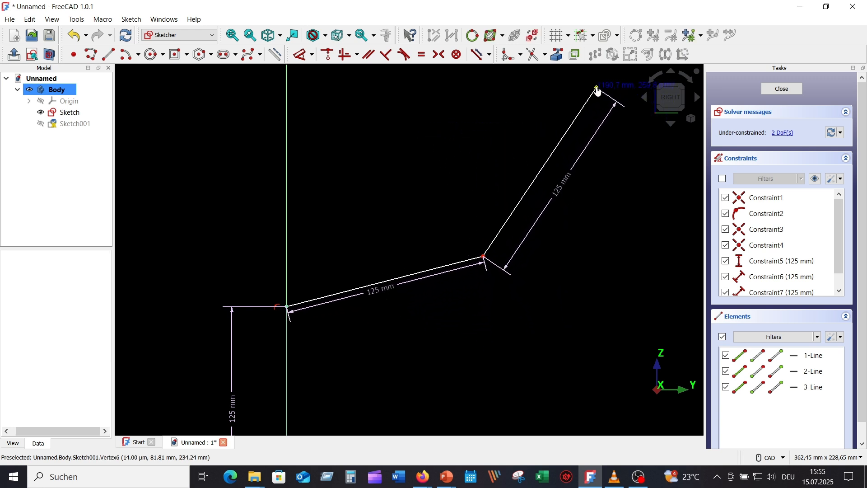
Step: Move the middle segment's length dimension farther below the line to clear the segment
scroll(497, 319, "down", 3)
mouse_move(489, 325)
middle_mouse_down()
mouse_move(446, 250)
mouse_move(422, 273)
middle_mouse_up()
scroll(368, 303, "up", 2)
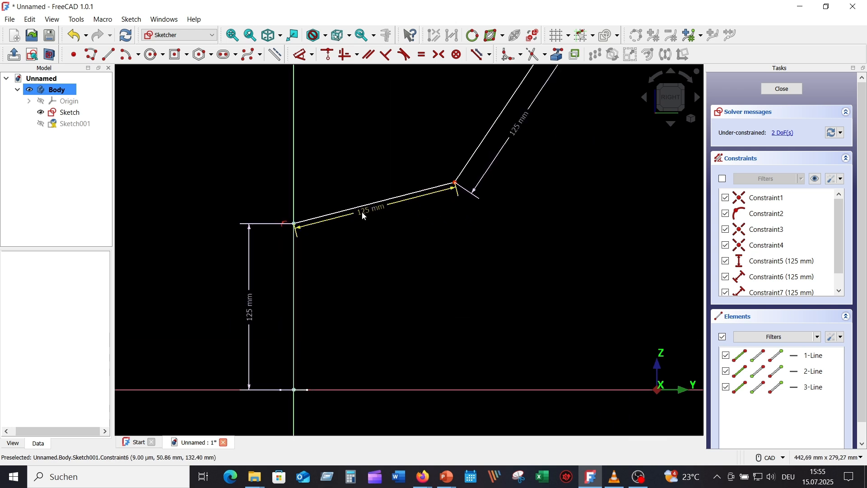
left_click_drag(361, 212, 382, 233)
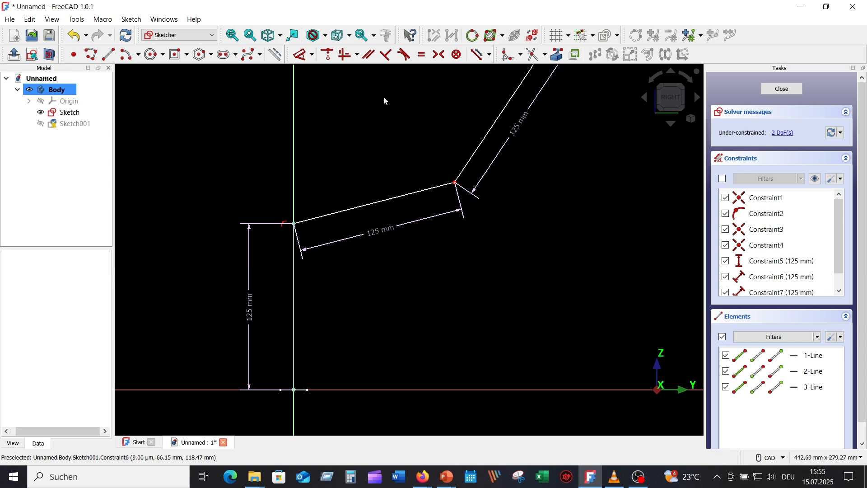
Step: Fillet both corners of the path polyline, keeping the original corner points preserved
left_click(509, 56)
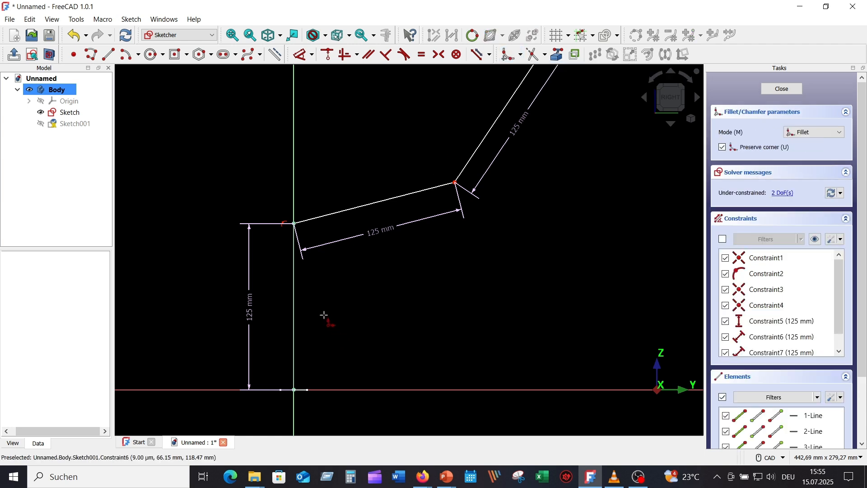
left_click(294, 274)
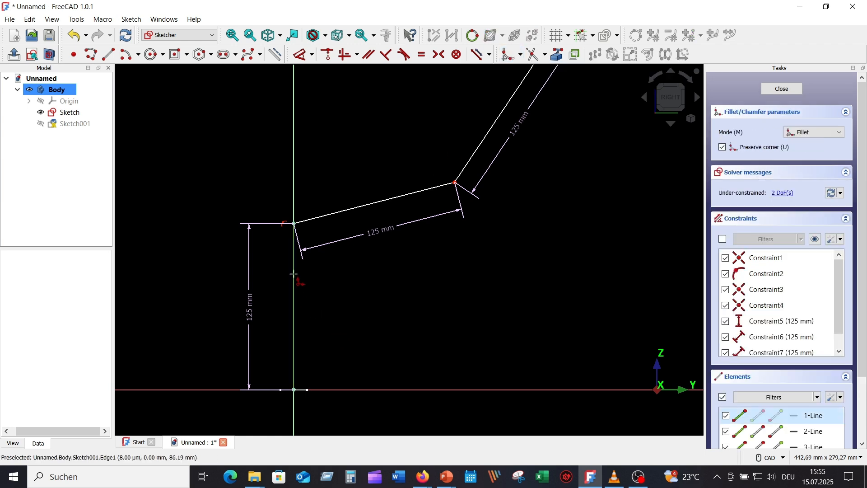
left_click(327, 214)
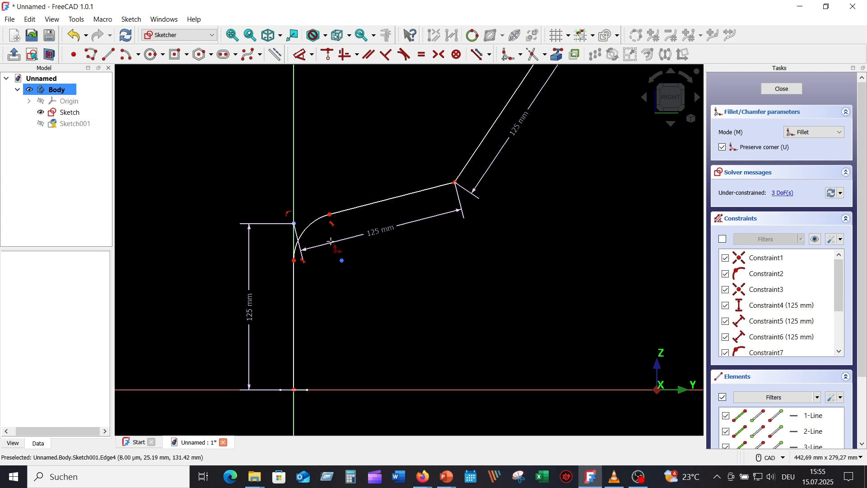
left_click(426, 190)
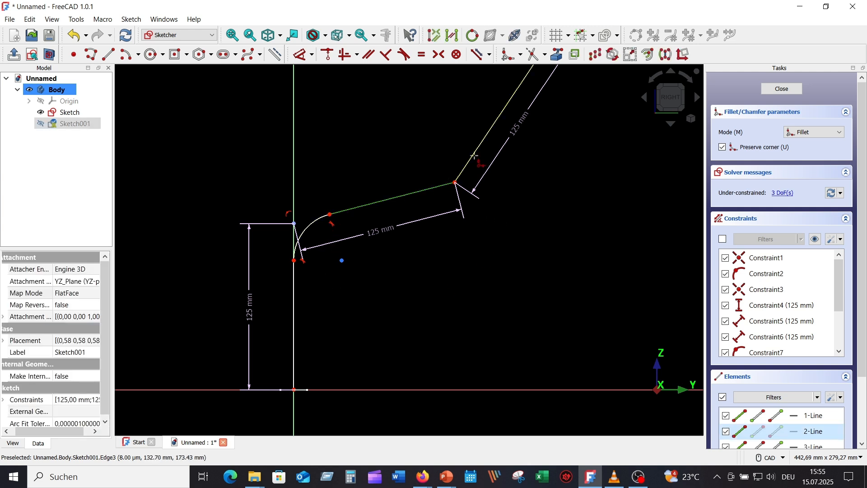
left_click(474, 150)
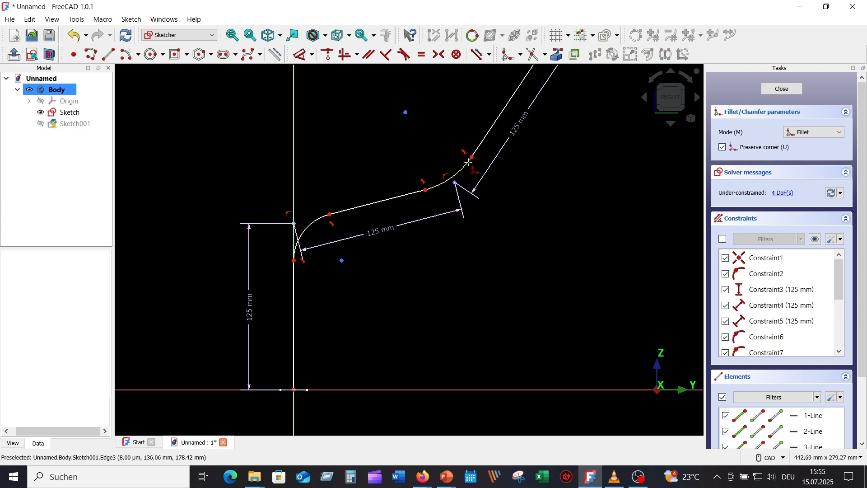
right_click(347, 114)
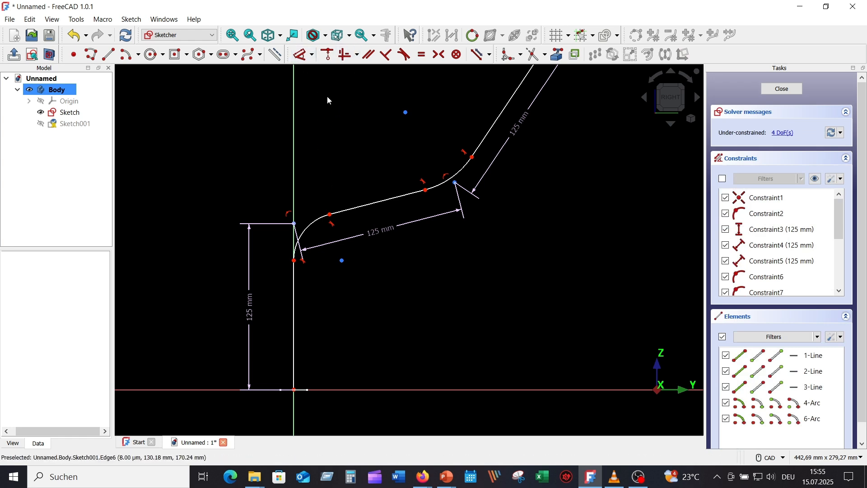
Step: Apply an equal constraint to the two fillet arcs of the path
left_click(461, 173)
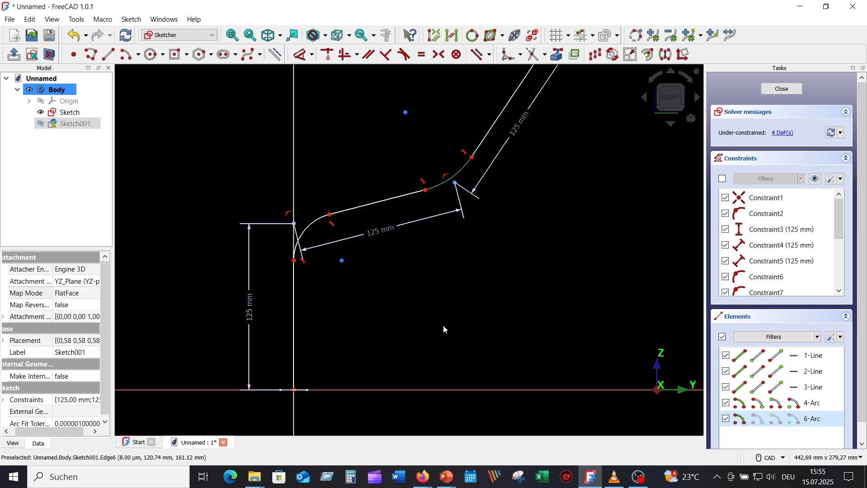
left_click(311, 222)
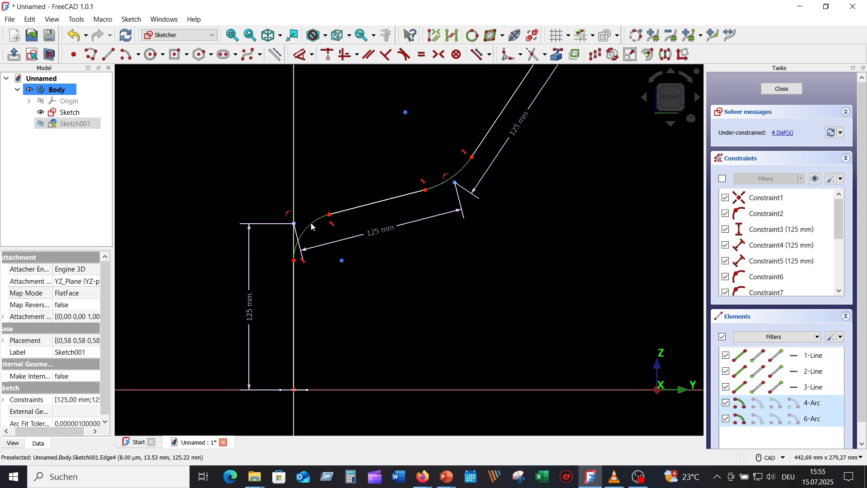
left_click(422, 55)
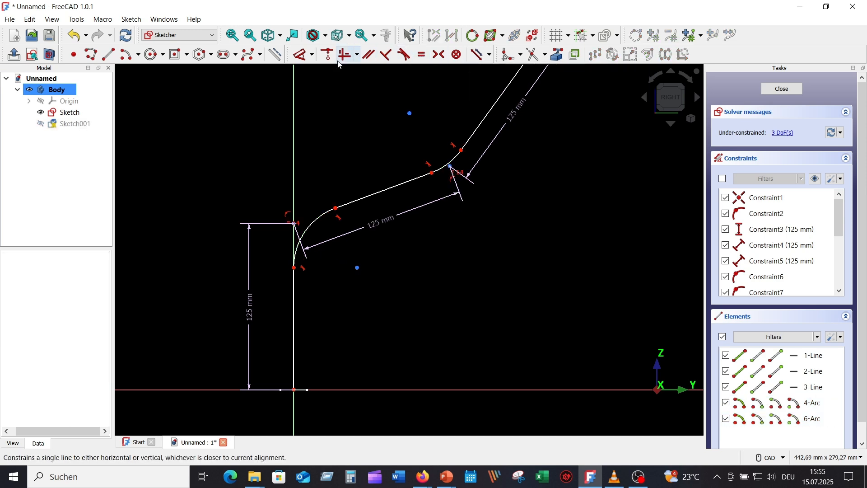
Step: Dimension the radius of the upper fillet arc and set it to 50 mm
left_click(303, 55)
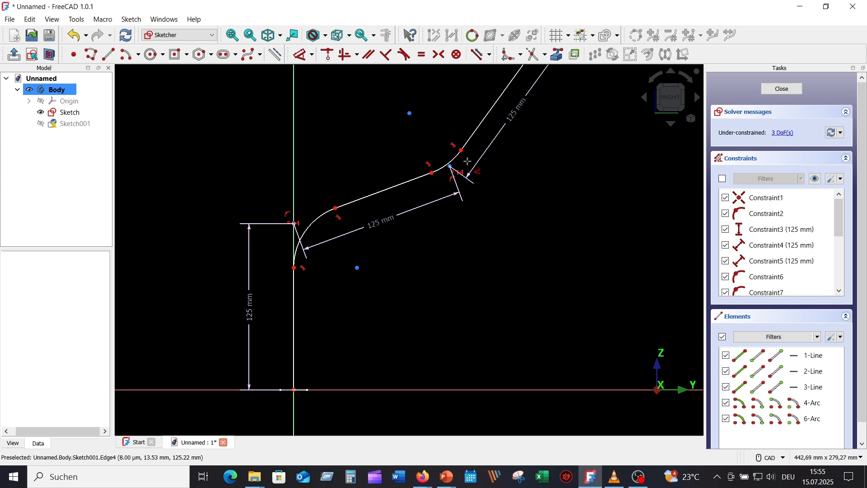
left_click(452, 158)
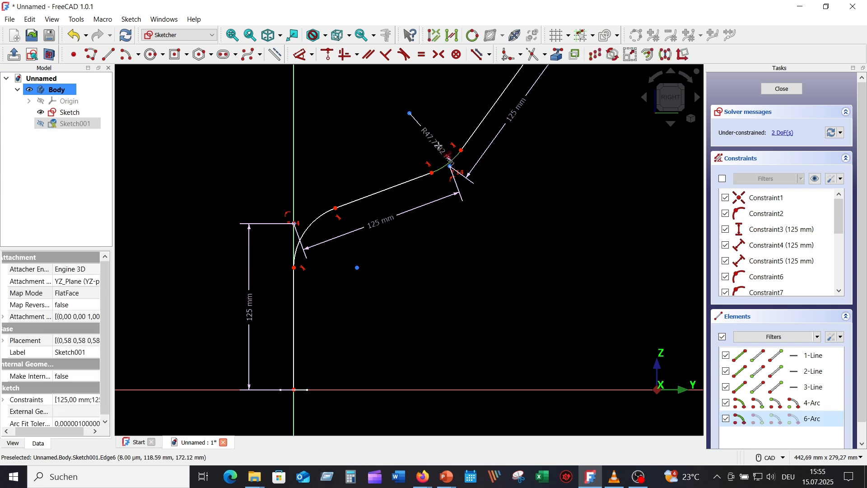
left_click(437, 147)
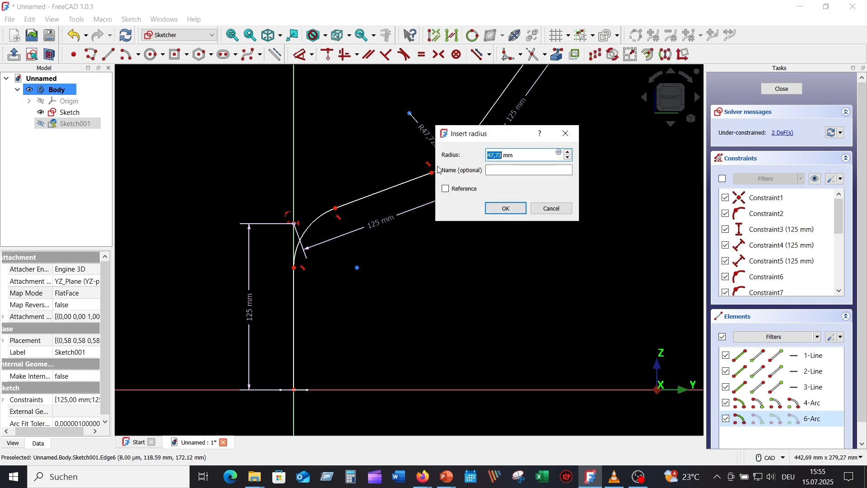
type("50")
key("Return")
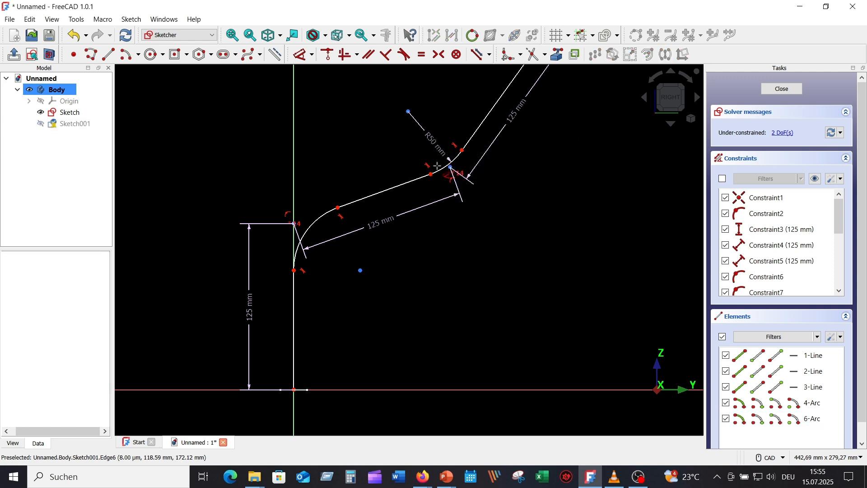
Step: Dimension the angle between the middle and last path segments and set it to 145°
scroll(542, 185, "down", 3)
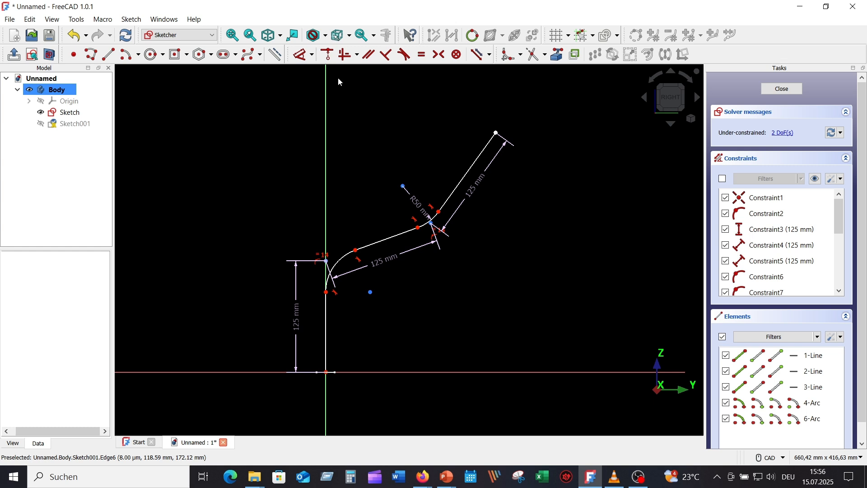
left_click(301, 55)
left_click(392, 242)
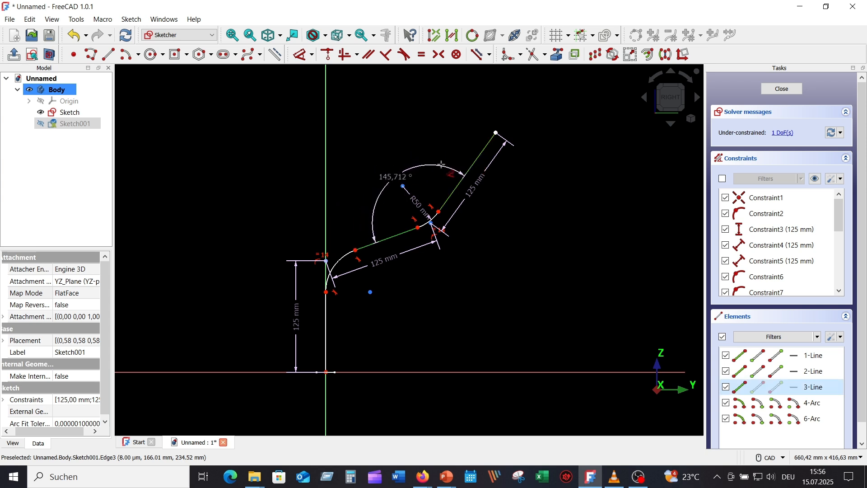
left_click(442, 168)
type("145")
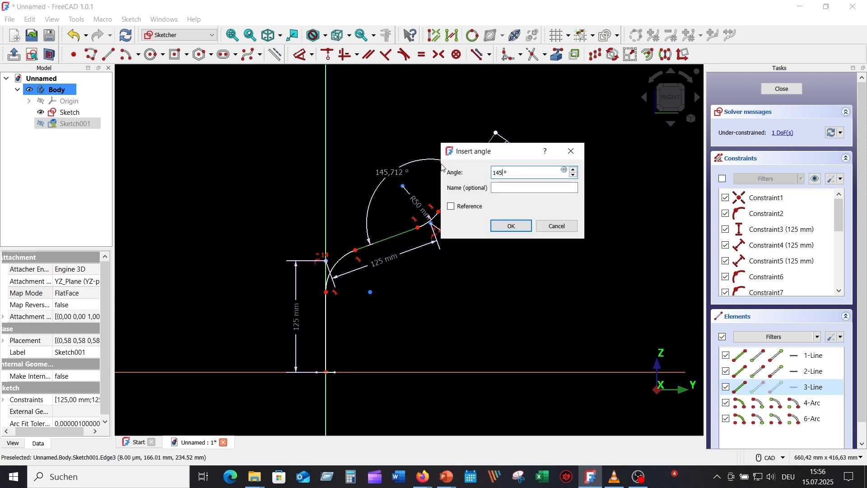
key("Return")
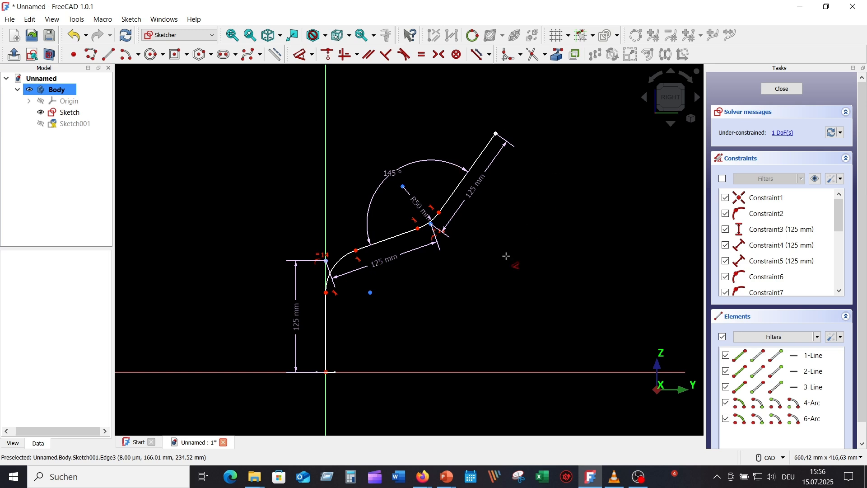
Step: Constrain the angle between the vertical first segment and the middle segment to 115°, and close the path sketch
left_click(330, 334)
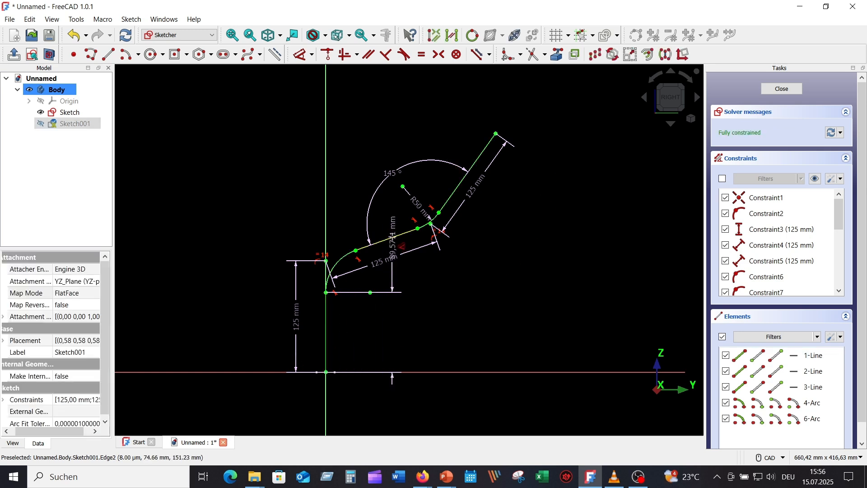
left_click(390, 238)
left_click(399, 312)
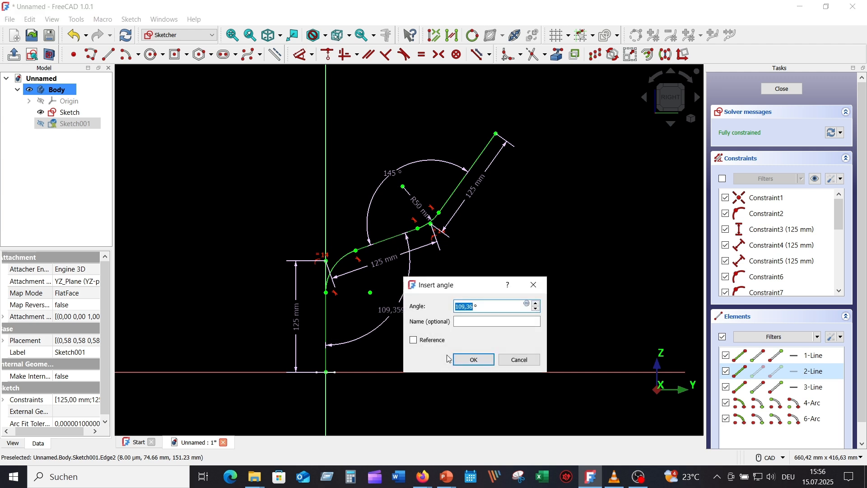
left_click(456, 359)
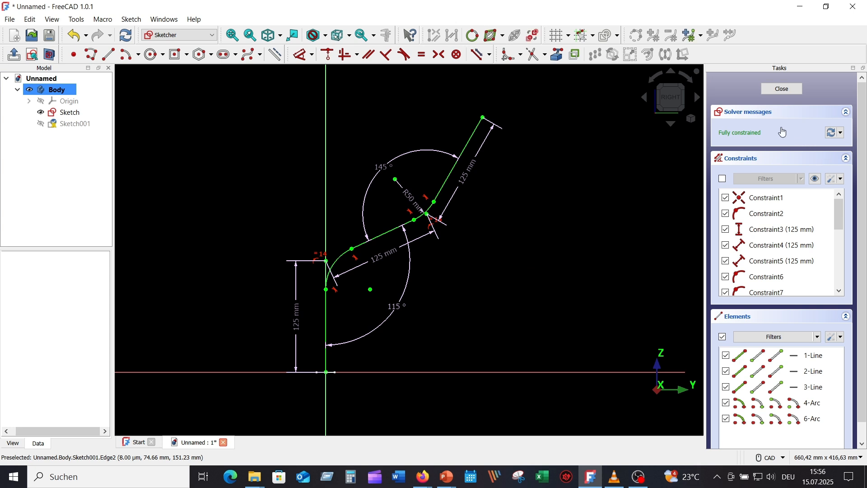
left_click(782, 88)
Step: Start an additive pipe and set the rectangular sketch (Sketch) as its profile
scroll(541, 253, "down", 5)
scroll(524, 288, "down", 1)
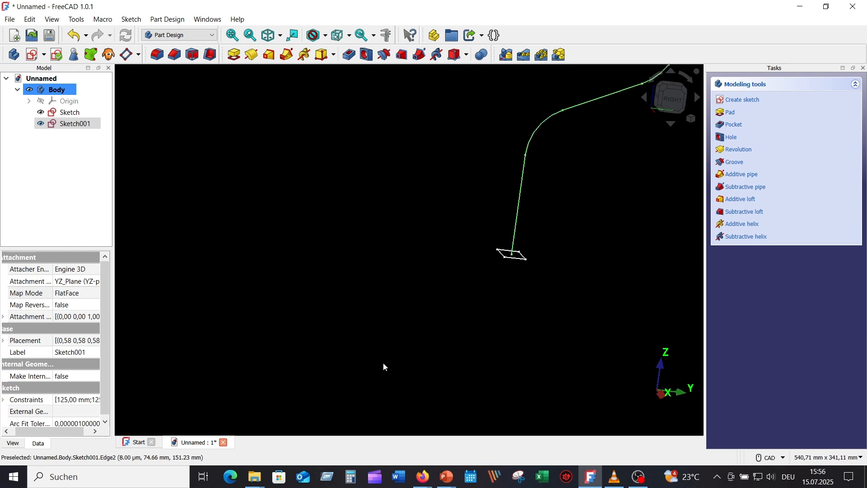
middle_click_drag(382, 364, 211, 468)
scroll(460, 302, "down", 2)
middle_click_drag(459, 300, 471, 280)
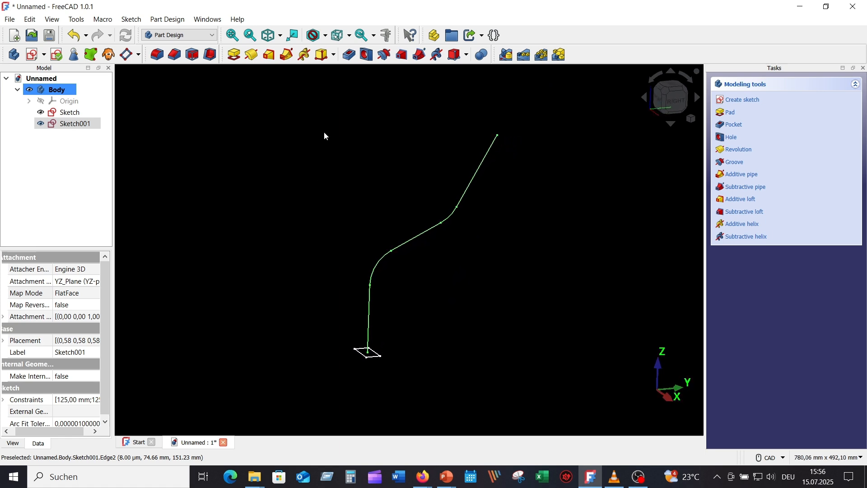
left_click(287, 54)
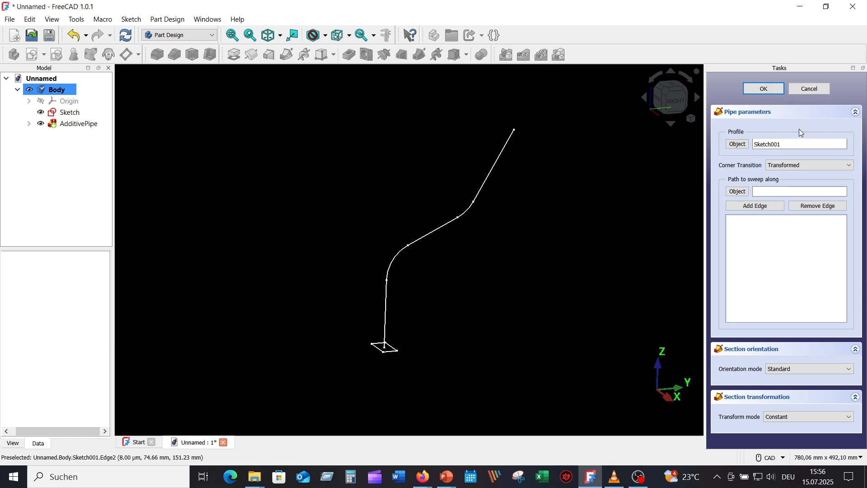
left_click(739, 144)
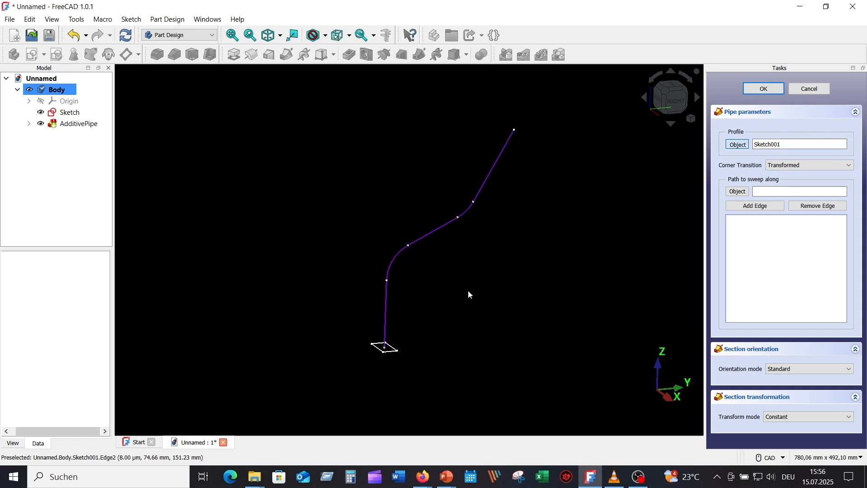
left_click(29, 123)
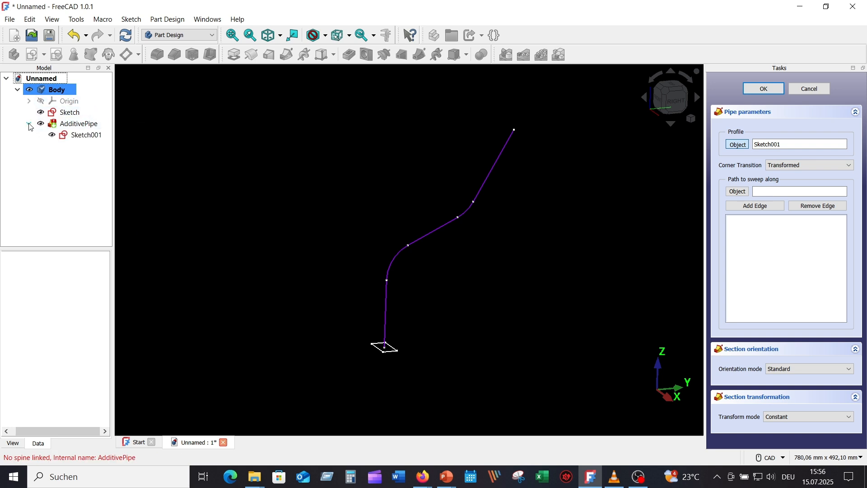
left_click(70, 114)
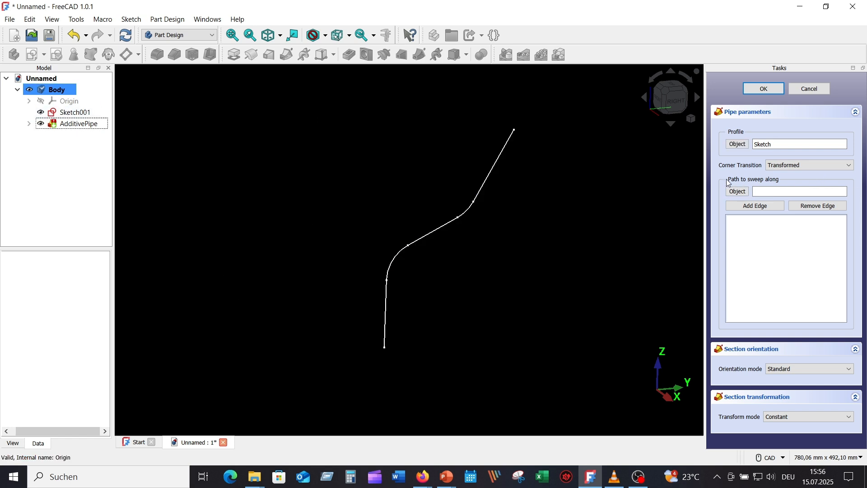
Step: Set the whole path sketch (Sketch001) as the sweep path and create the additive pipe
left_click(738, 193)
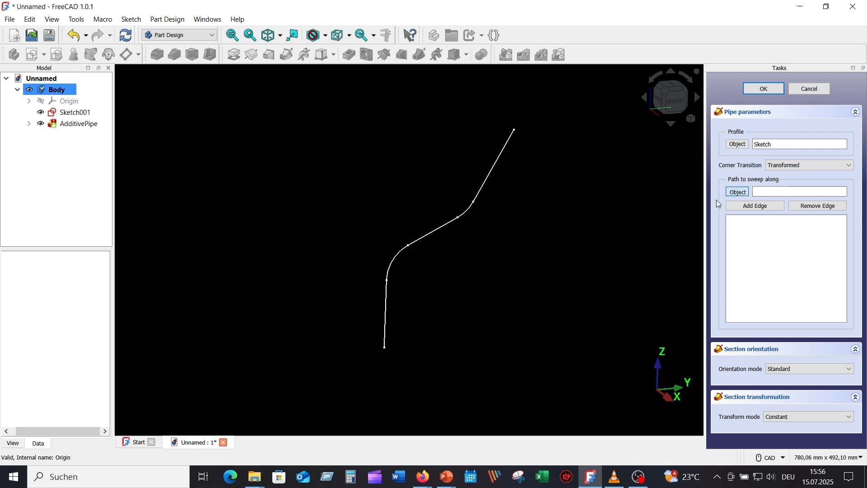
left_click(76, 113)
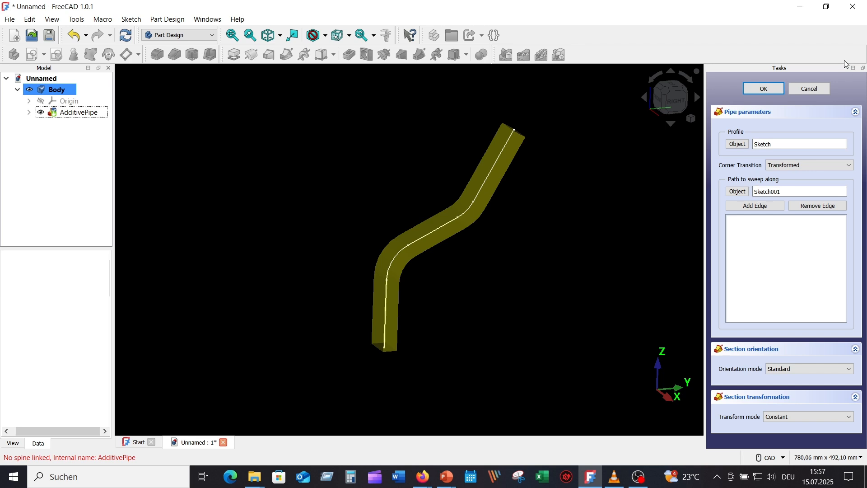
left_click(758, 89)
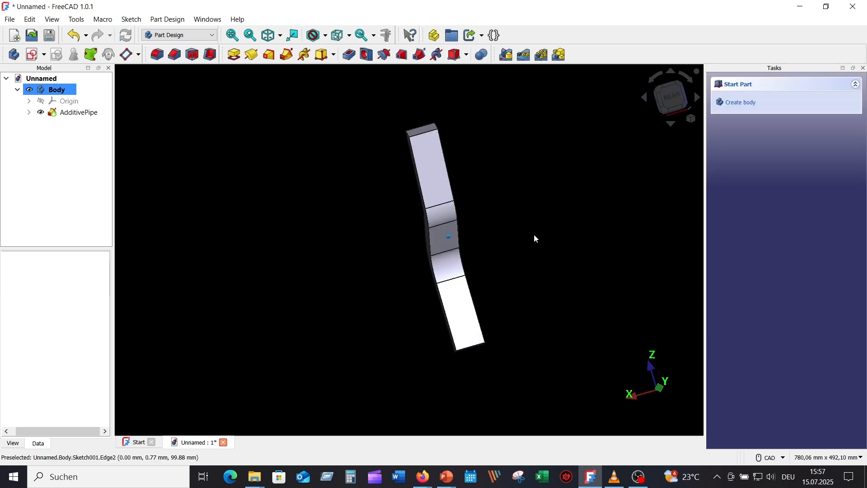
Step: Start a fillet on the additive pipe and select the chain of edges along one long corner, from the lower to the upper end
middle_click_drag(533, 233, 533, 234)
scroll(534, 234, "up", 2)
scroll(534, 234, "down", 1)
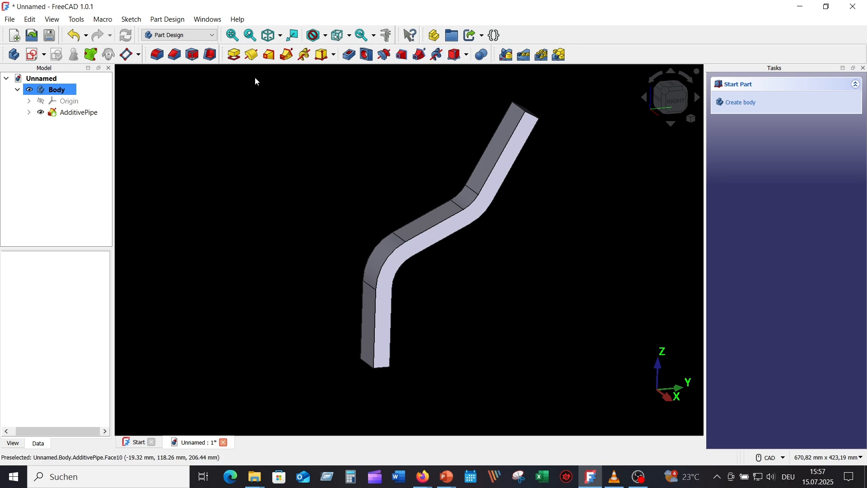
left_click(156, 56)
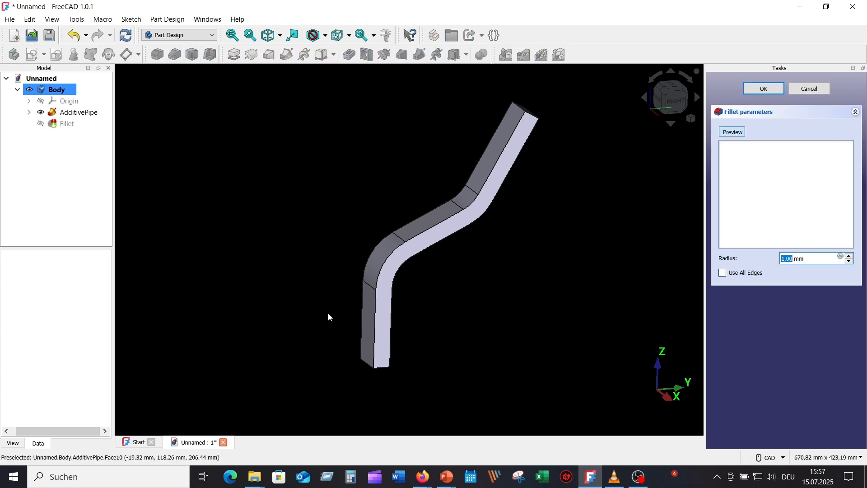
left_click(376, 325)
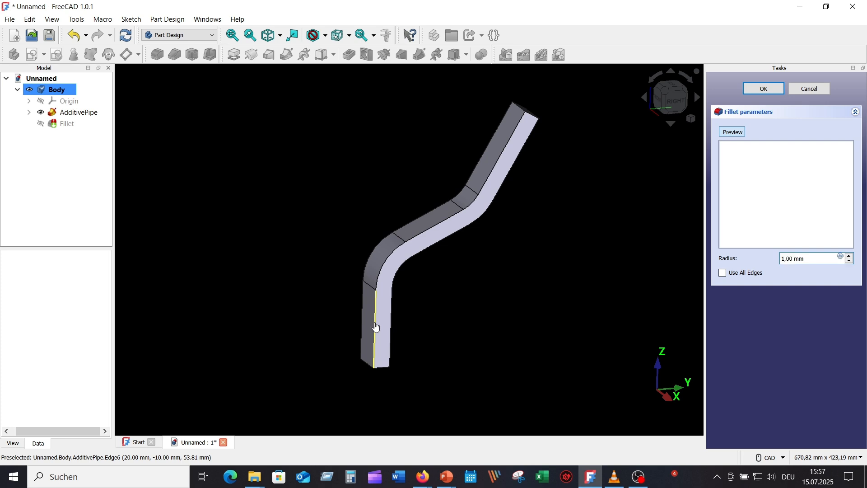
left_click(383, 265)
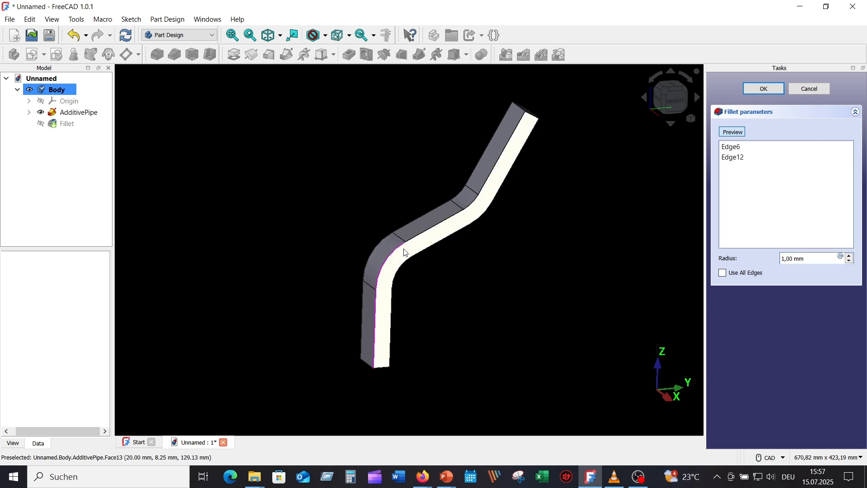
left_click(424, 235)
left_click(471, 200)
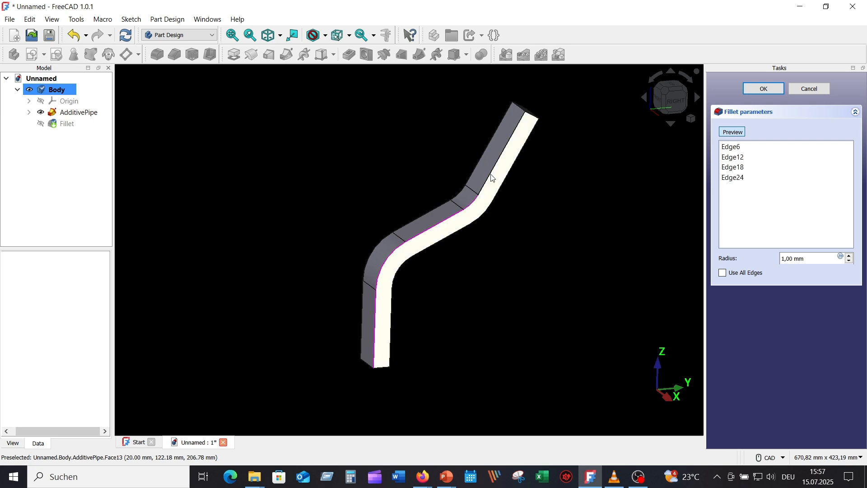
left_click(491, 174)
Step: Add the pipe's remaining long edges to the fillet and apply it with a radius of 5 mm
left_click(502, 210)
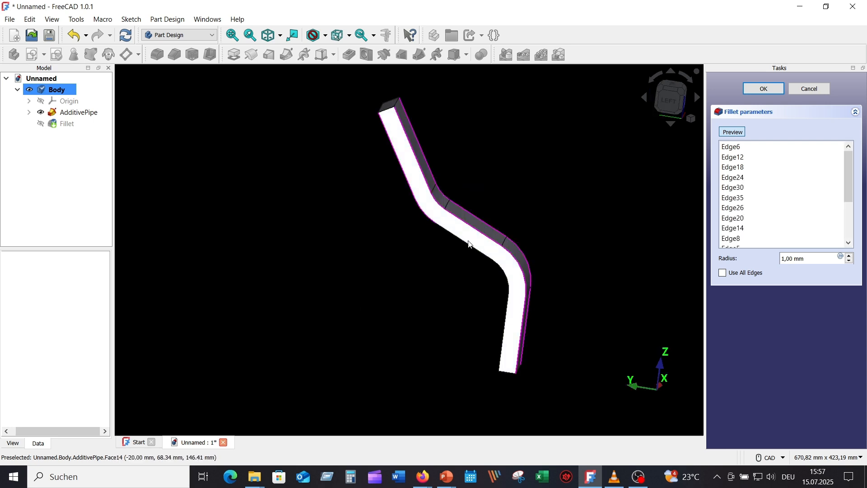
left_click(466, 245)
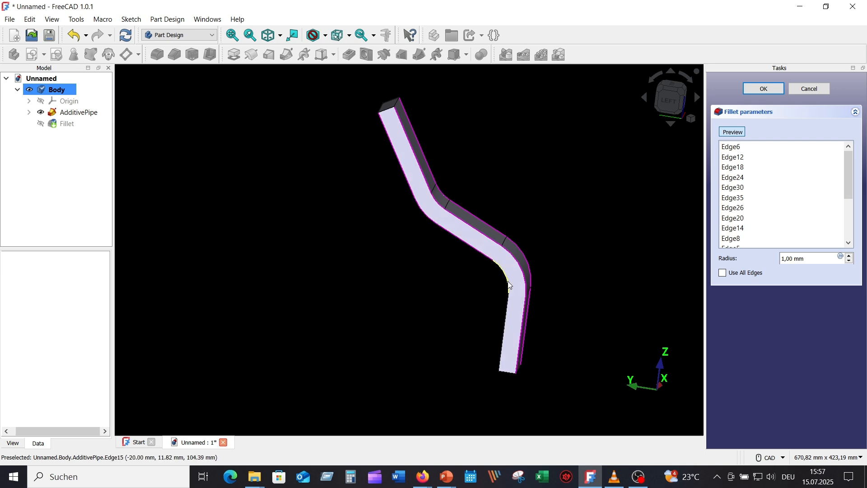
left_click(504, 327)
middle_click_drag(429, 310, 433, 309)
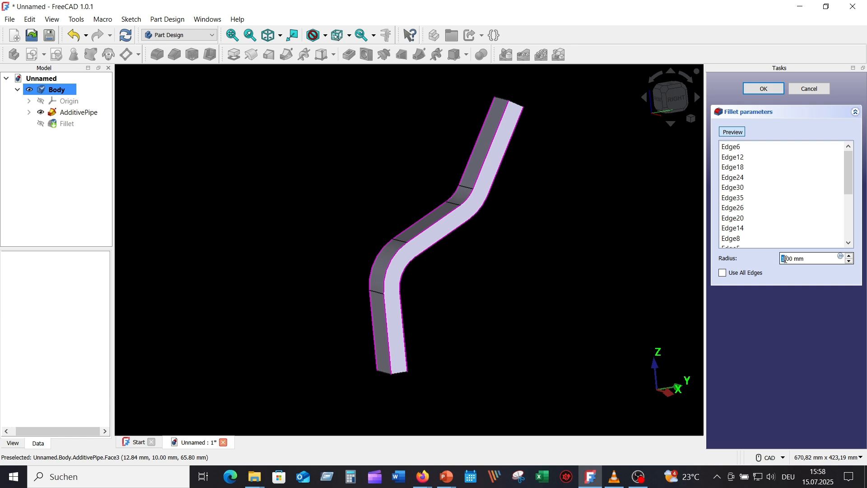
type("5")
key("Return")
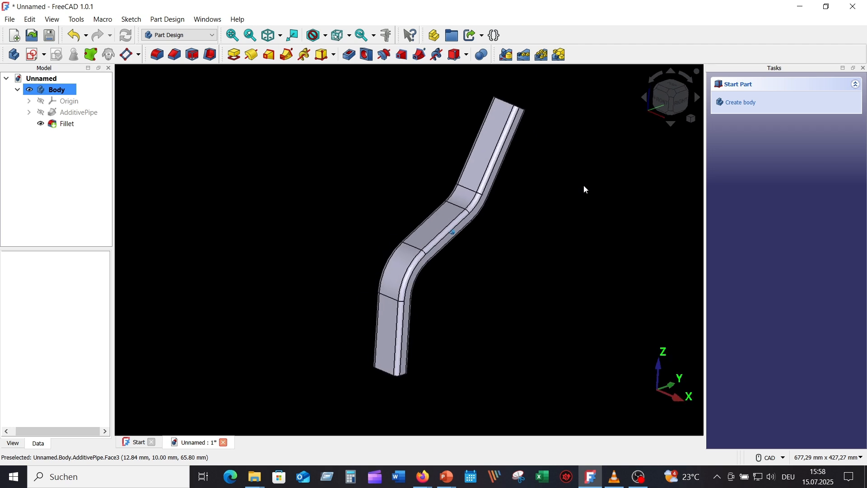
Step: Hollow the filleted pipe with the Thickness tool, opening both end faces, with an inward wall thickness of 3 mm
left_click(211, 55)
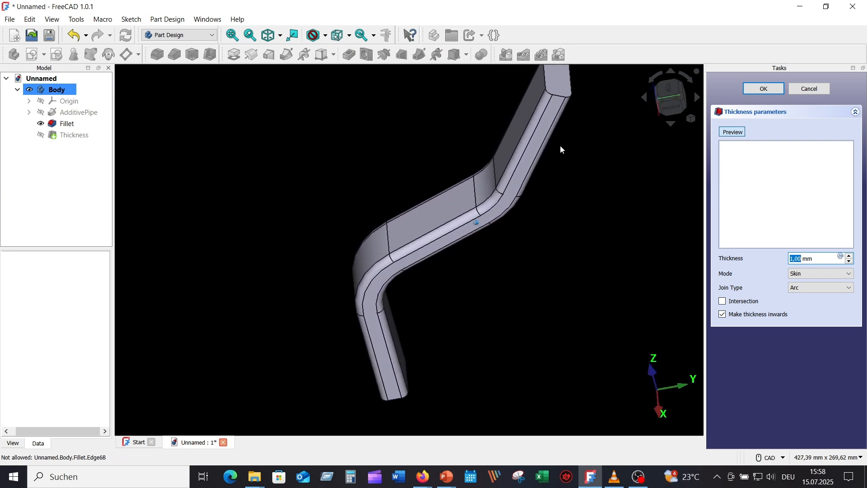
left_click(537, 94)
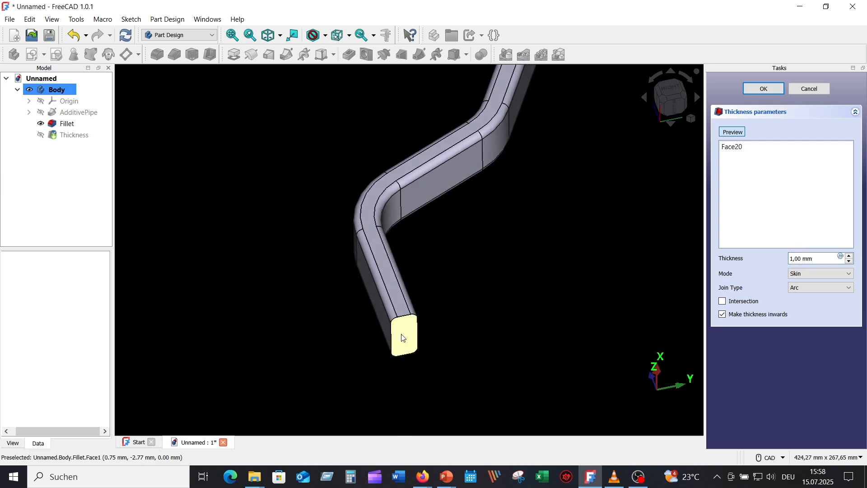
left_click(403, 338)
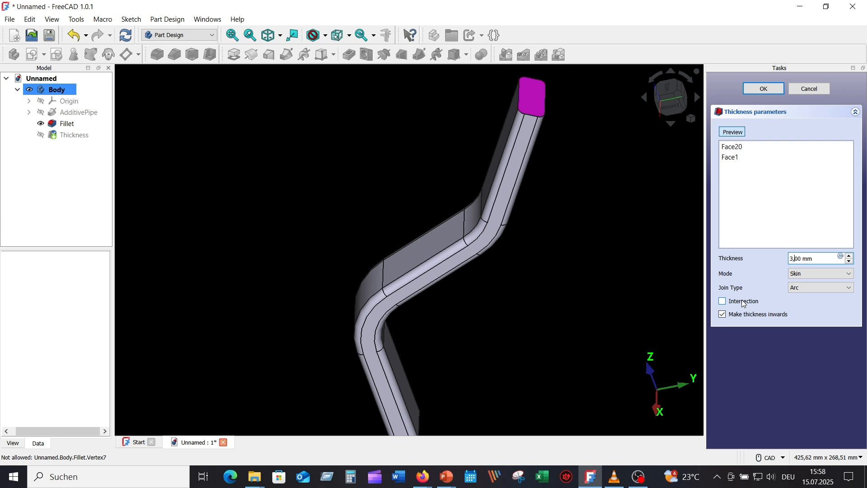
key("Return")
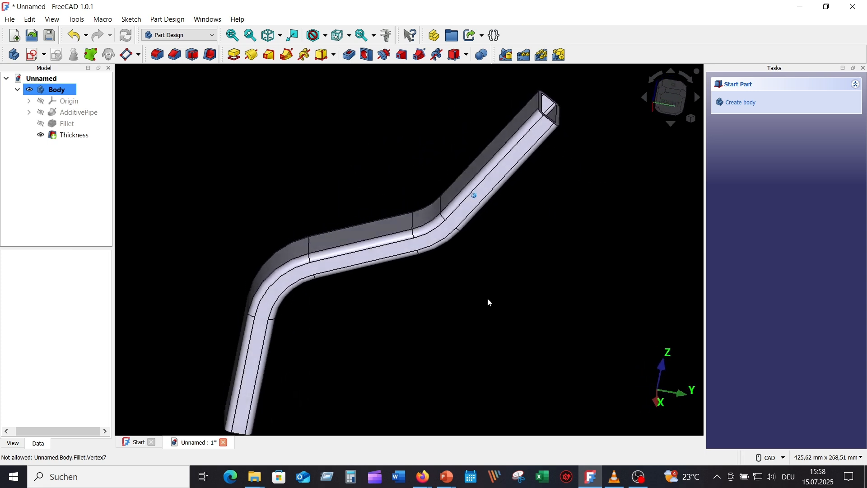
Step: Inspect the hollow pipe from both ends and show it in the isometric view
scroll(484, 300, "down", 4)
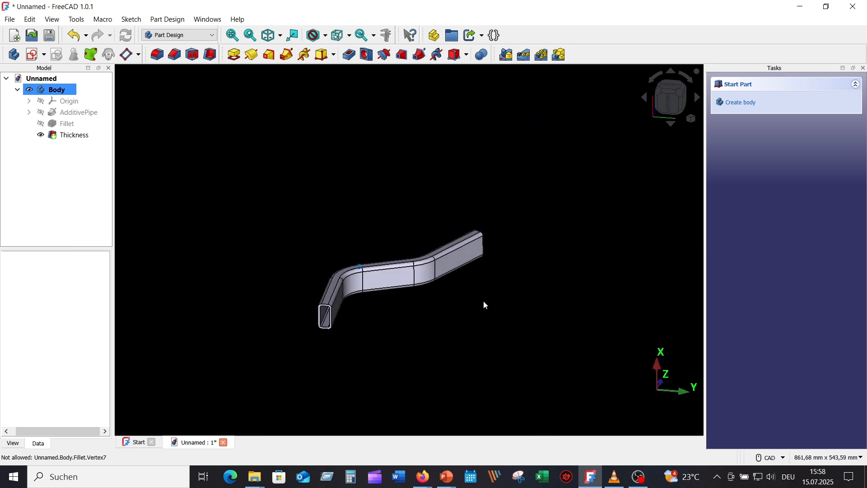
scroll(484, 301, "up", 1)
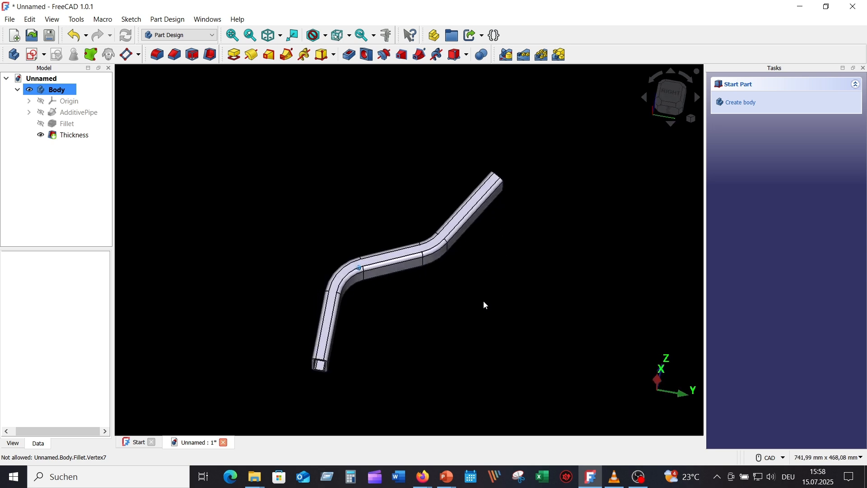
left_click(691, 121)
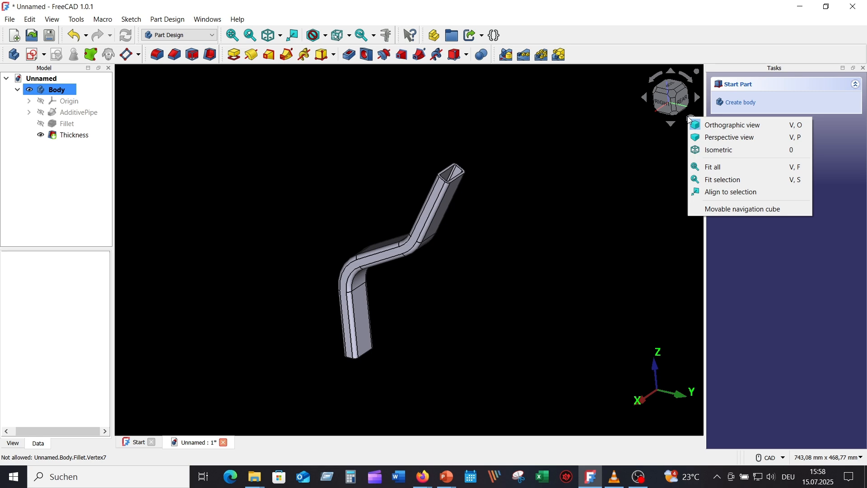
left_click(716, 148)
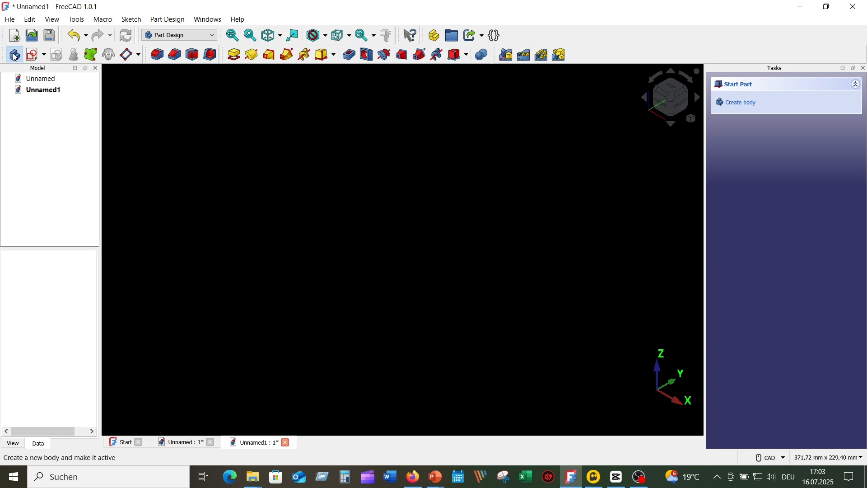
Step: Create a body in the new document Unnamed1 and open a sketch on its XY-plane
left_click(13, 55)
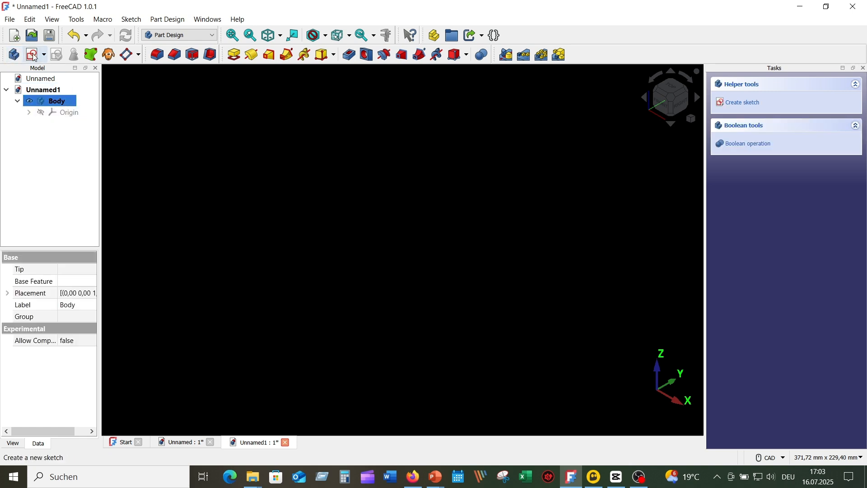
left_click(33, 56)
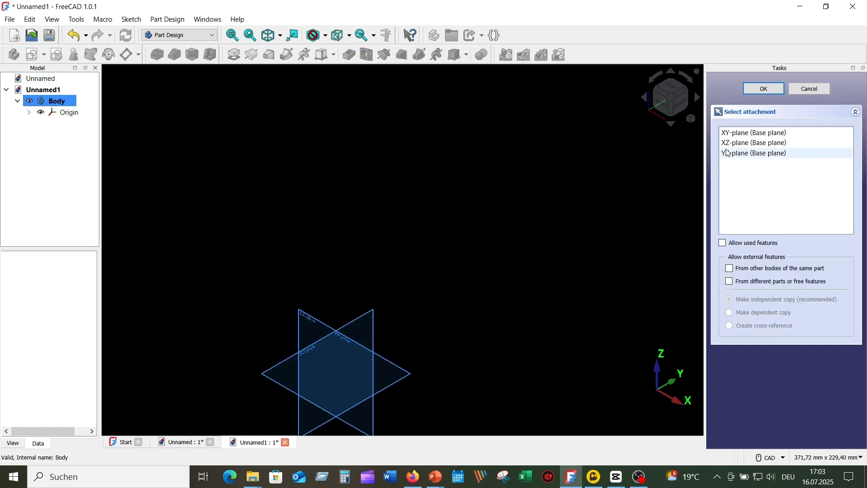
left_click(691, 118)
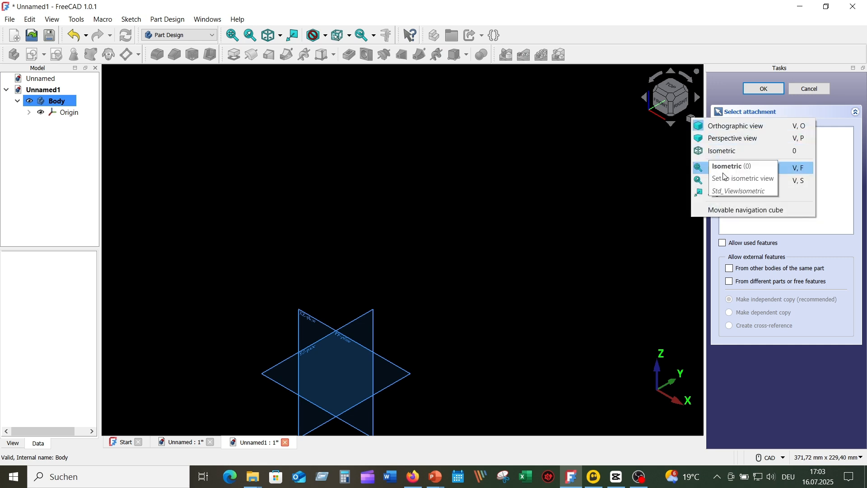
left_click(720, 151)
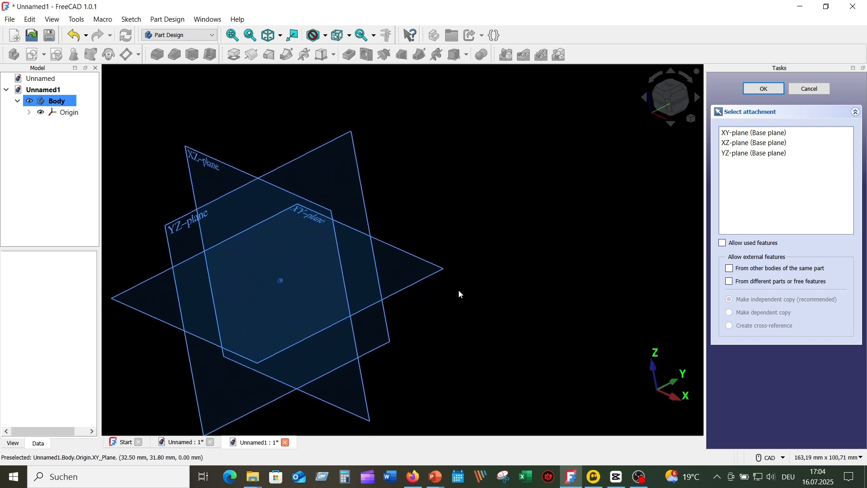
left_click(434, 274)
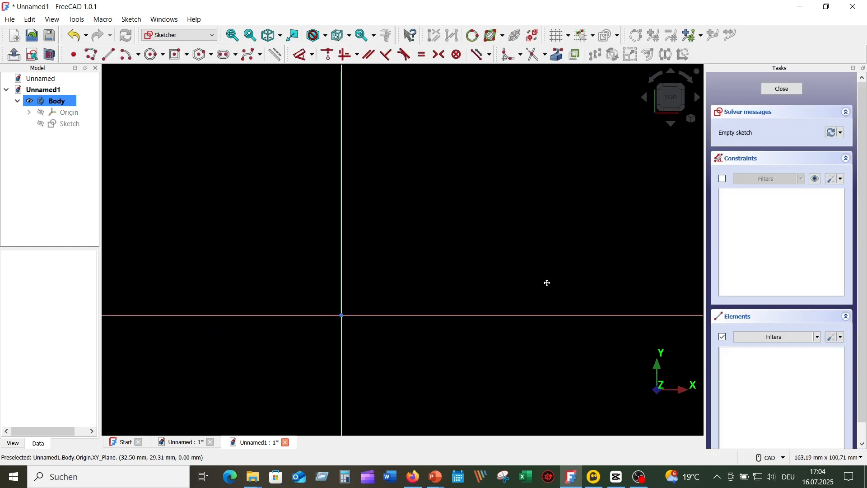
Step: Draw a 40 × 40 mm centered rectangle at the origin and close the sketch
left_click(188, 57)
left_click(208, 82)
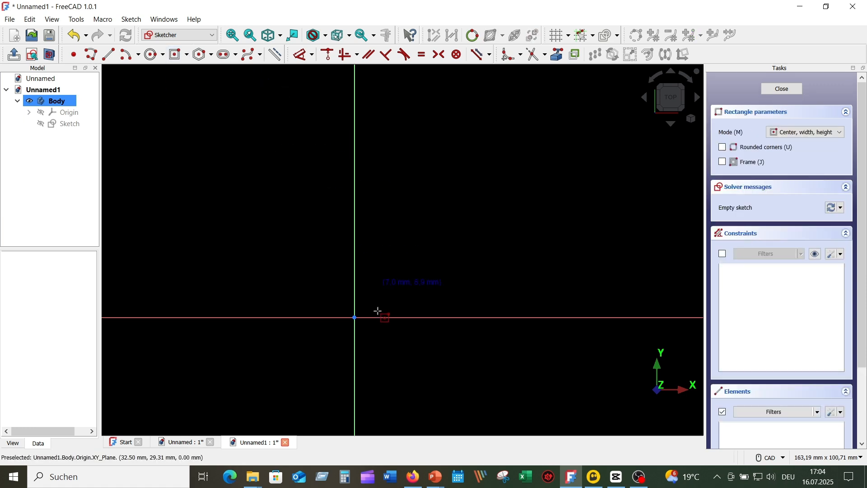
left_click(355, 317)
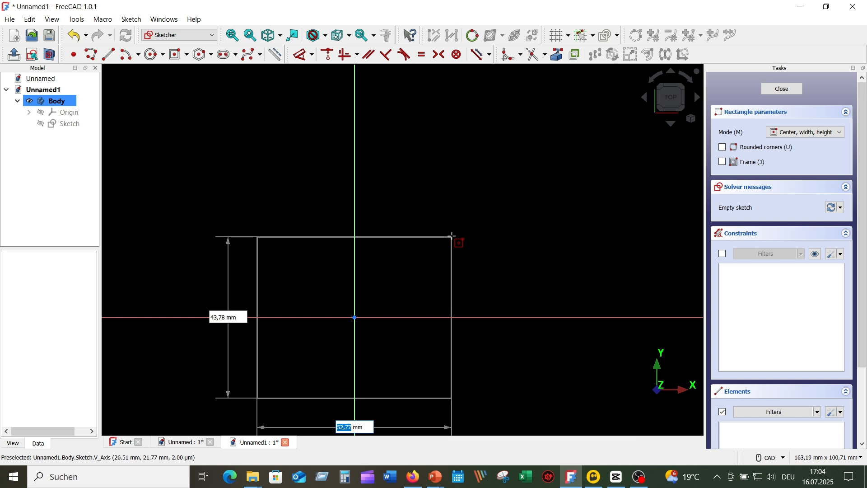
key("Tab")
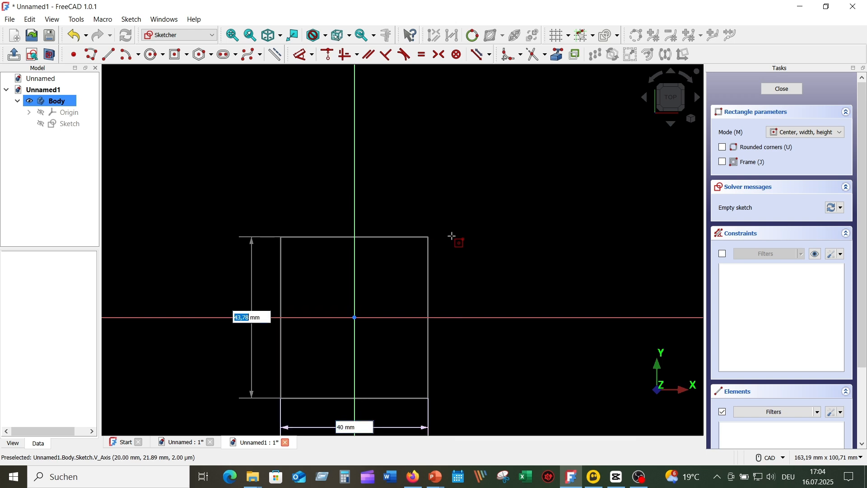
type("40")
key("Return")
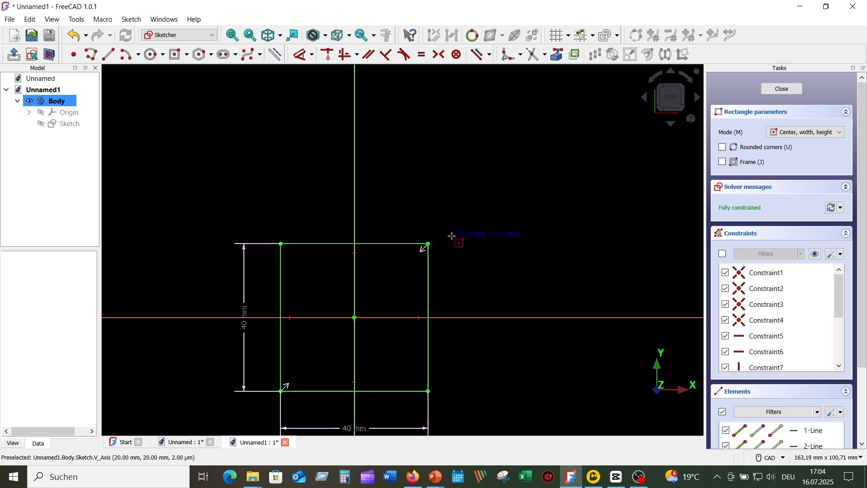
right_click(491, 206)
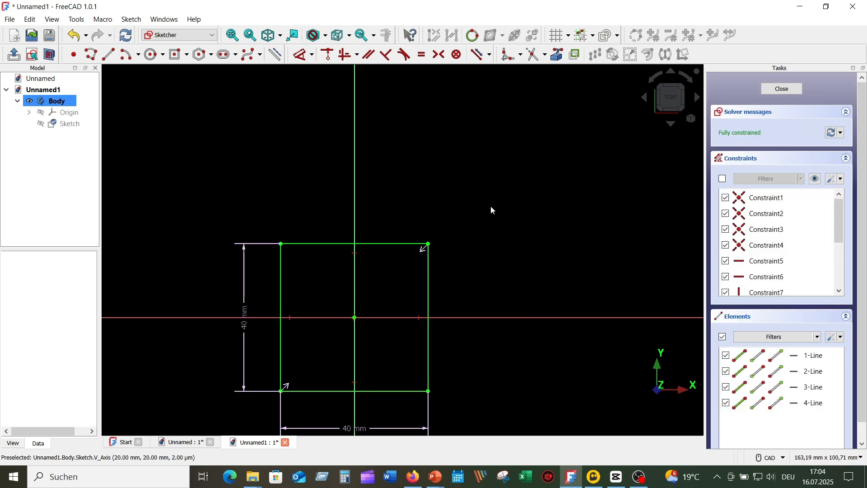
mouse_move(489, 247)
middle_mouse_down()
mouse_move(513, 162)
mouse_move(508, 169)
middle_mouse_up()
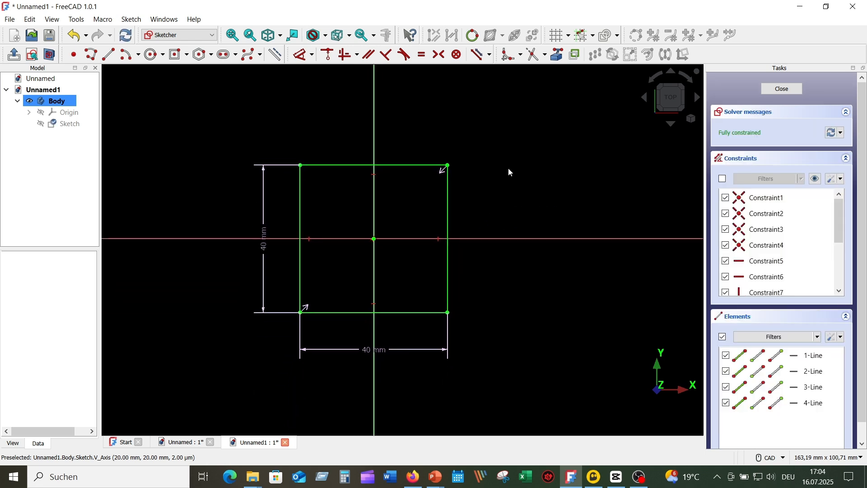
left_click(786, 90)
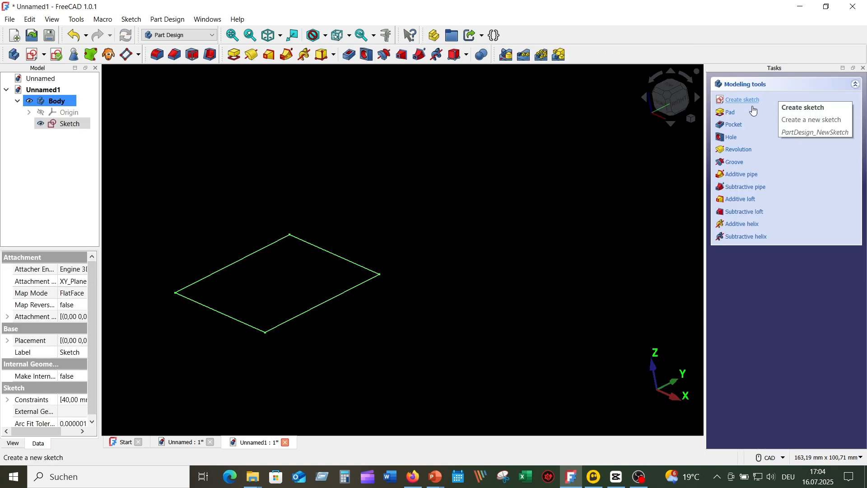
Step: Create a second sketch in the body on the XZ-plane
middle_click_drag(455, 199, 577, 190)
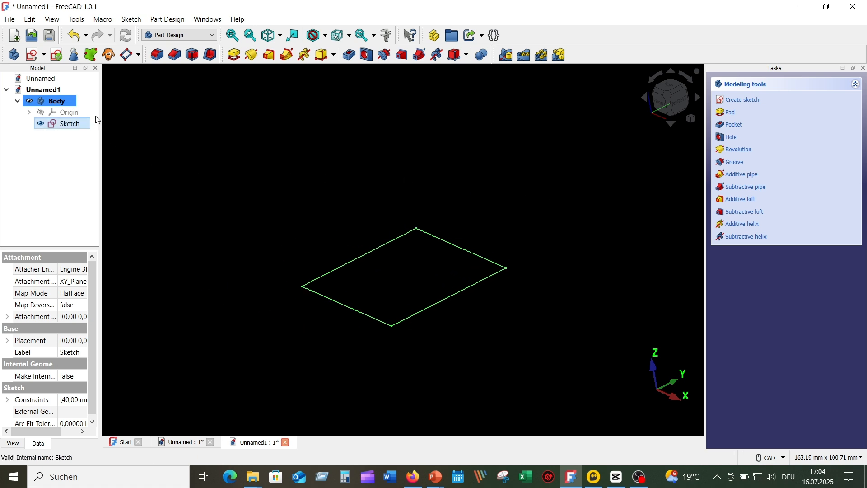
left_click(30, 55)
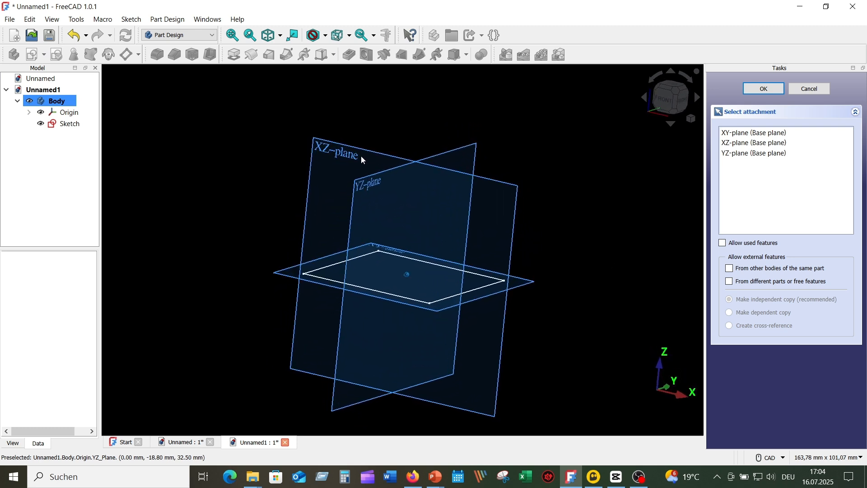
left_click(348, 155)
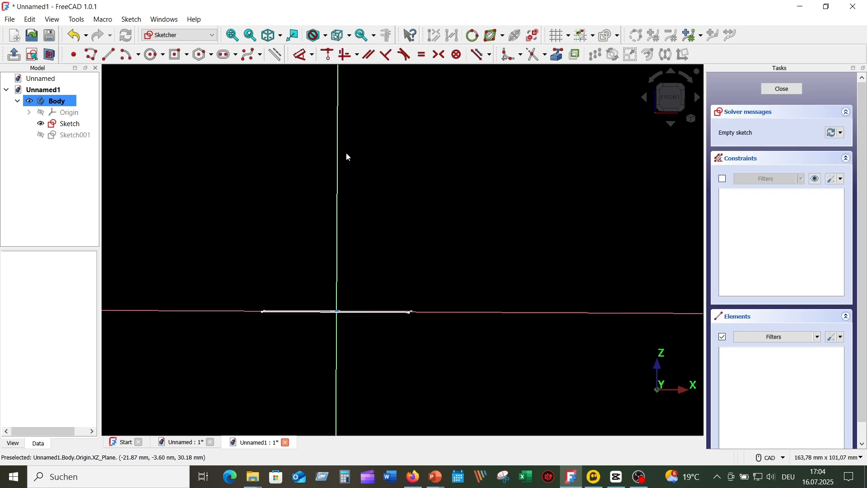
Step: Draw a two-segment polyline from the origin, about 123 mm up the vertical axis and then about 187 mm diagonally up to the right
scroll(460, 245, "down", 3)
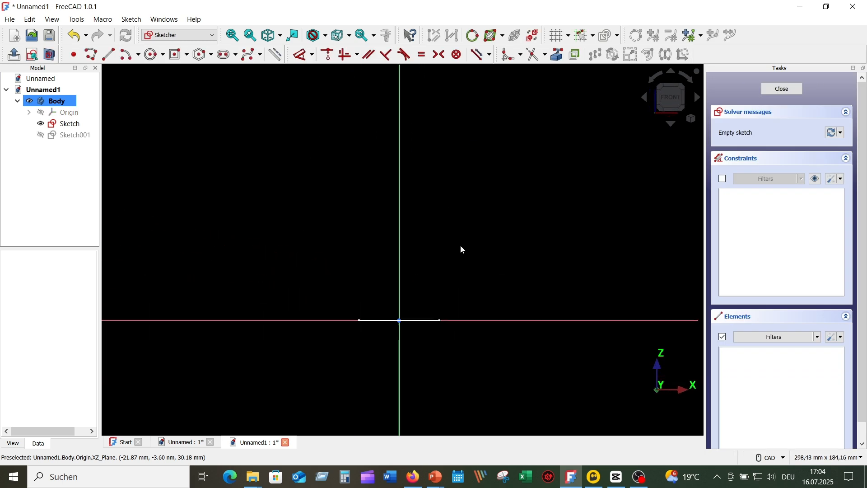
scroll(462, 241, "down", 1)
middle_click_drag(462, 242, 424, 269)
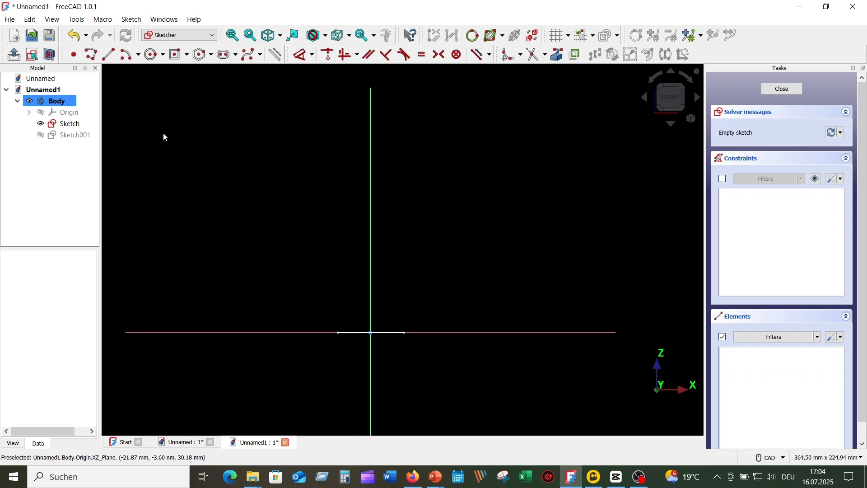
left_click(94, 53)
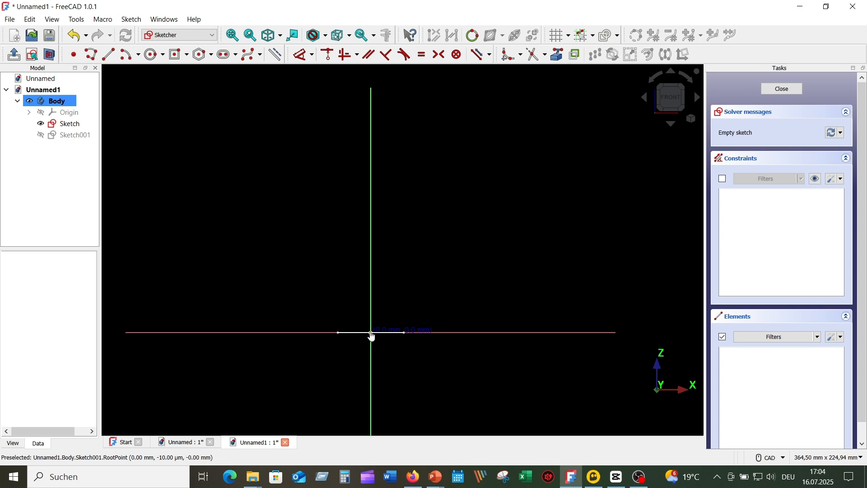
left_click(371, 333)
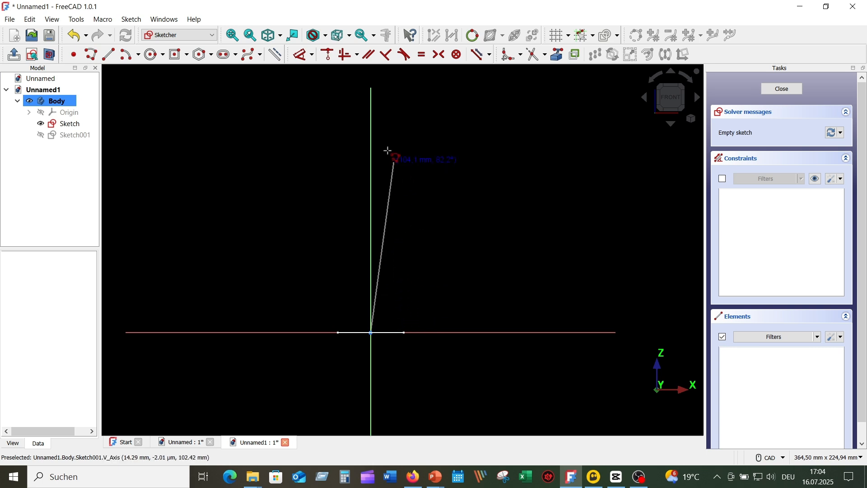
left_click(371, 129)
middle_click_drag(523, 143, 483, 280)
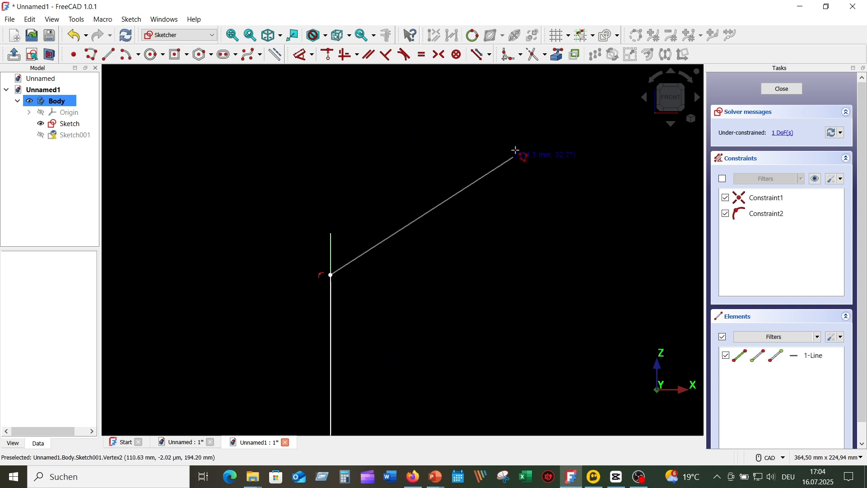
left_click(594, 111)
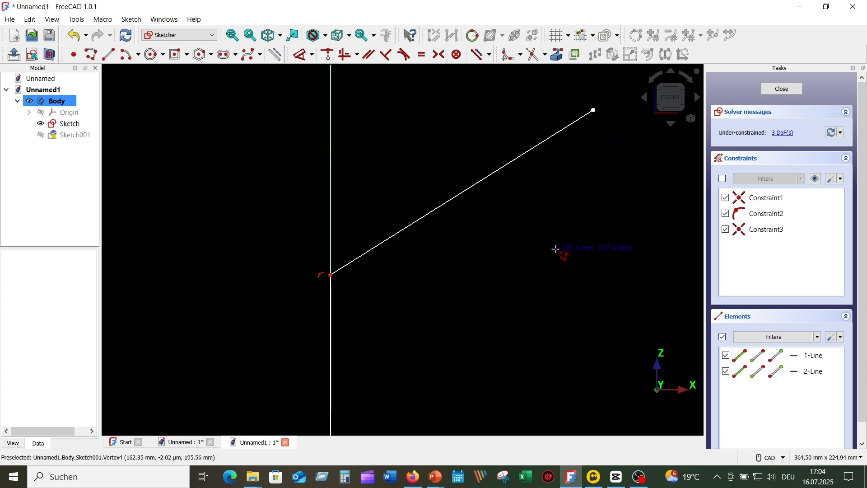
Step: Dimension the vertical line and the diagonal line of the path to 125 mm each
scroll(556, 249, "down", 3)
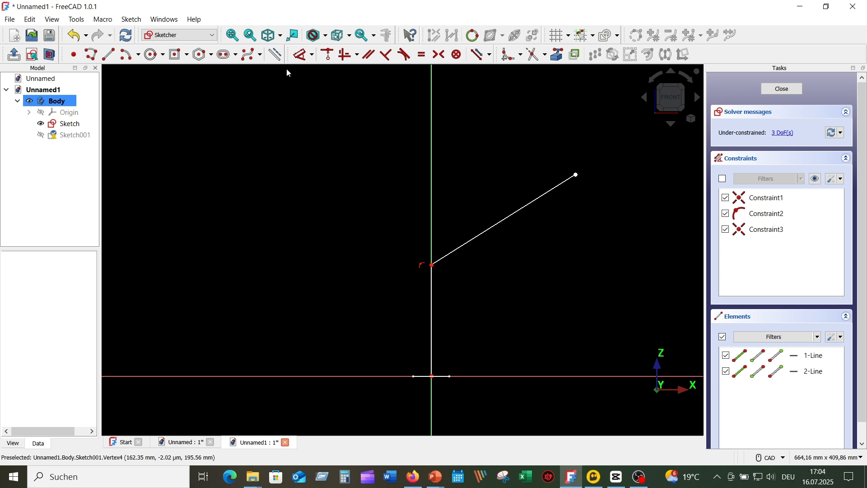
left_click(433, 310)
left_click(395, 315)
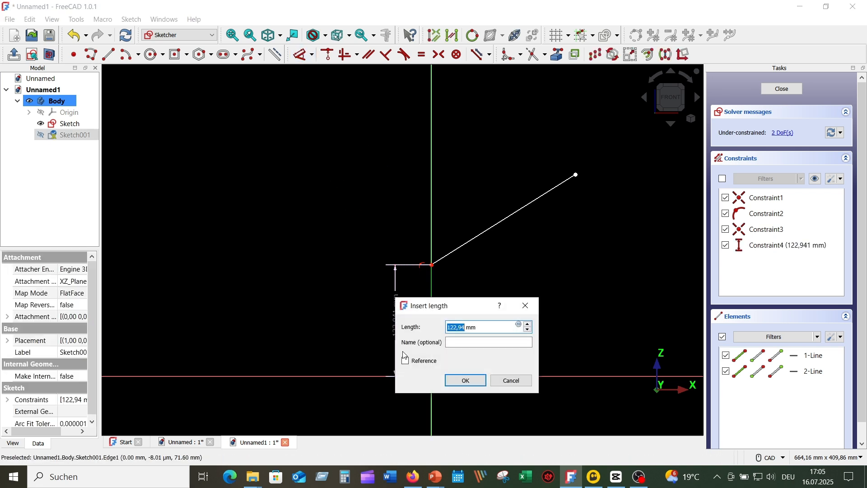
type("12")
key("Return")
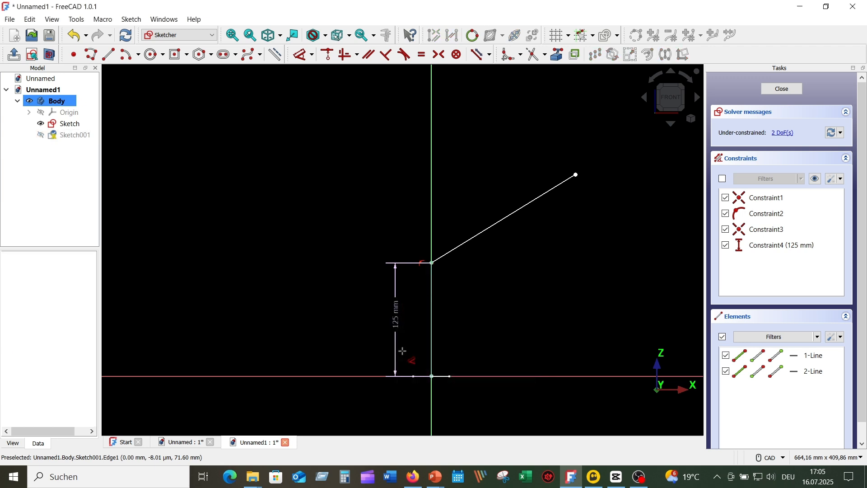
left_click(514, 213)
left_click(496, 201)
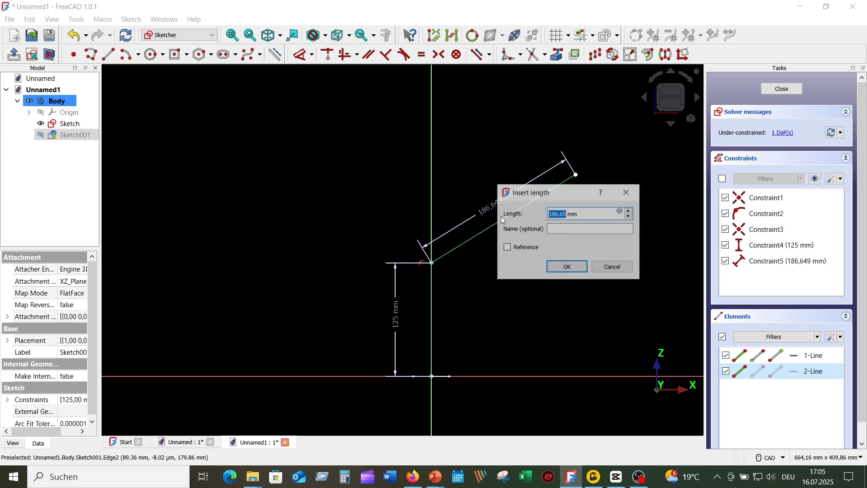
type("125")
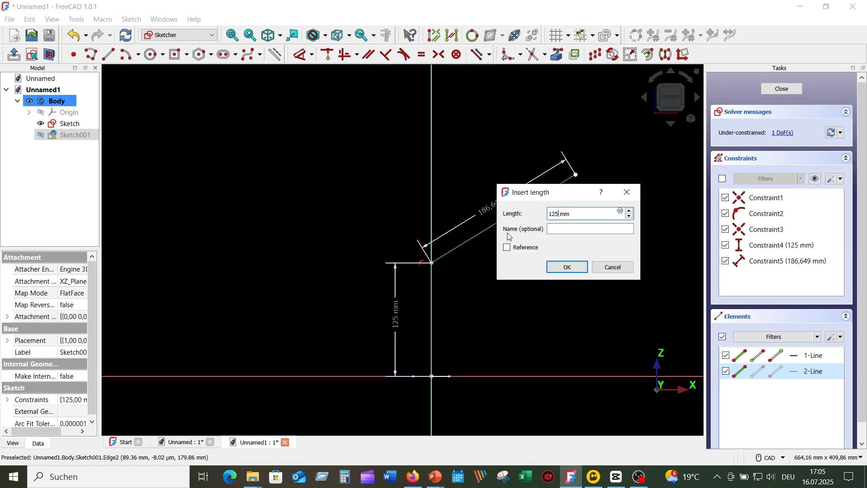
key("Return")
Step: Fillet the corner between the two path lines, preserving the corner point, and set the arc radius to 50 mm
scroll(517, 230, "up", 2)
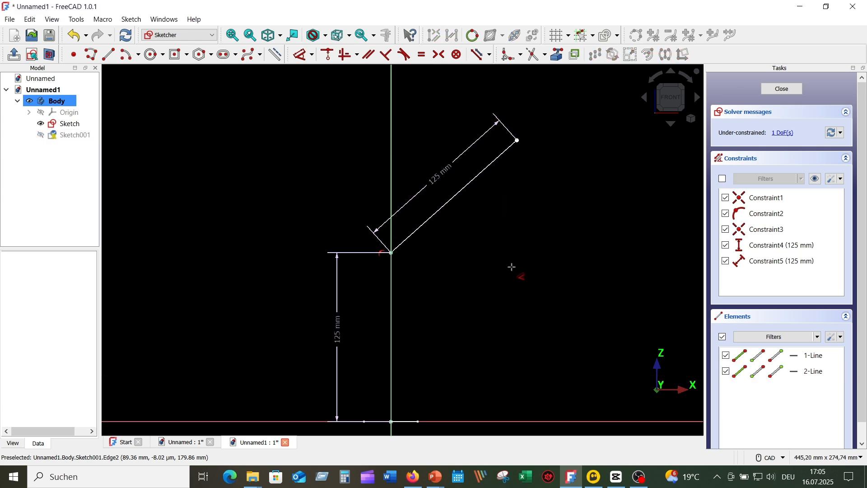
left_click(510, 55)
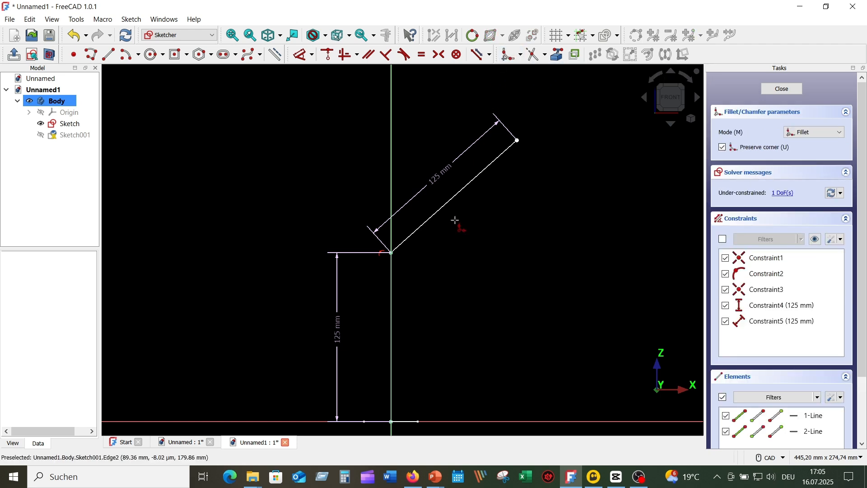
left_click(425, 223)
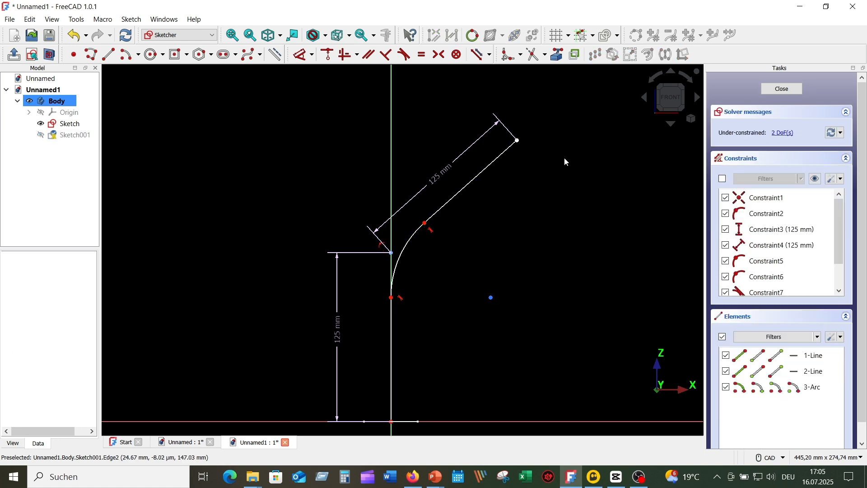
left_click(299, 54)
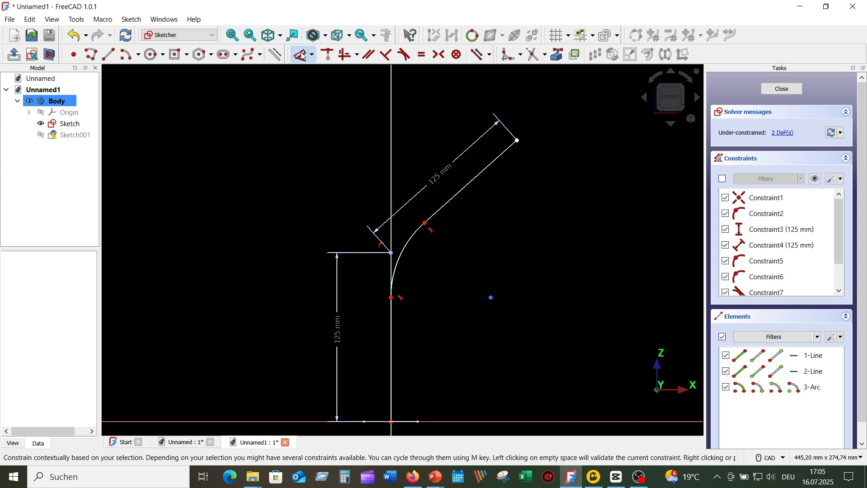
left_click(404, 249)
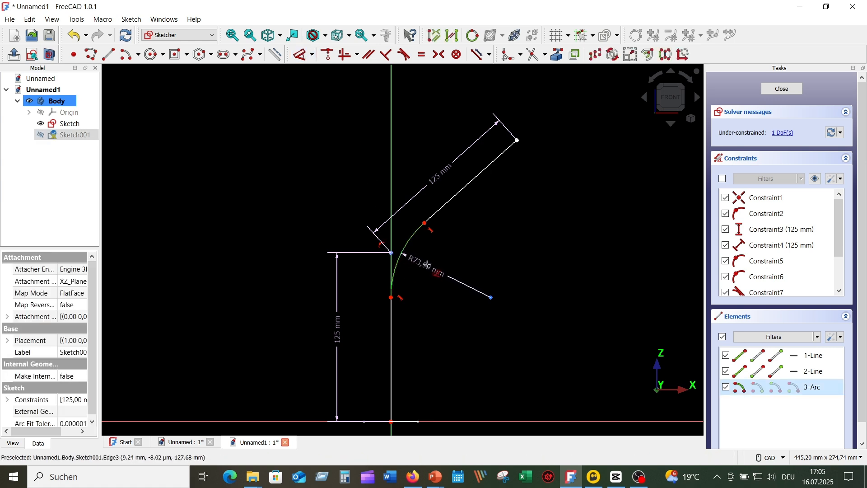
left_click(430, 270)
type("50")
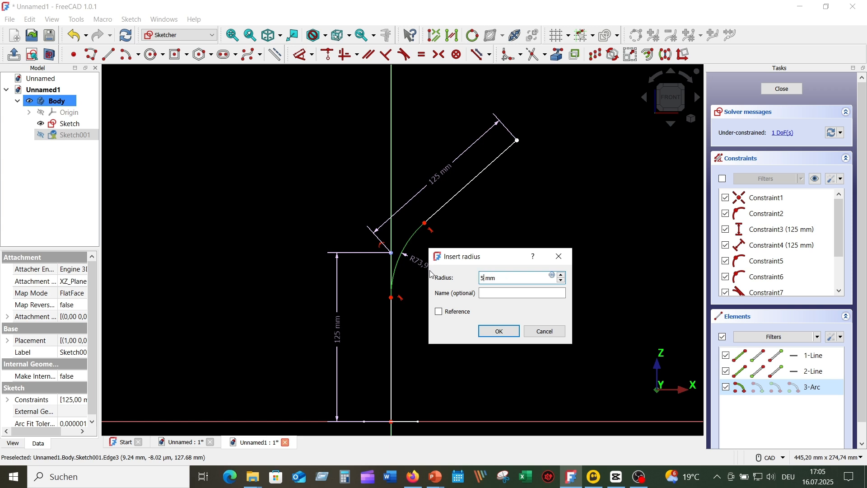
key("Return")
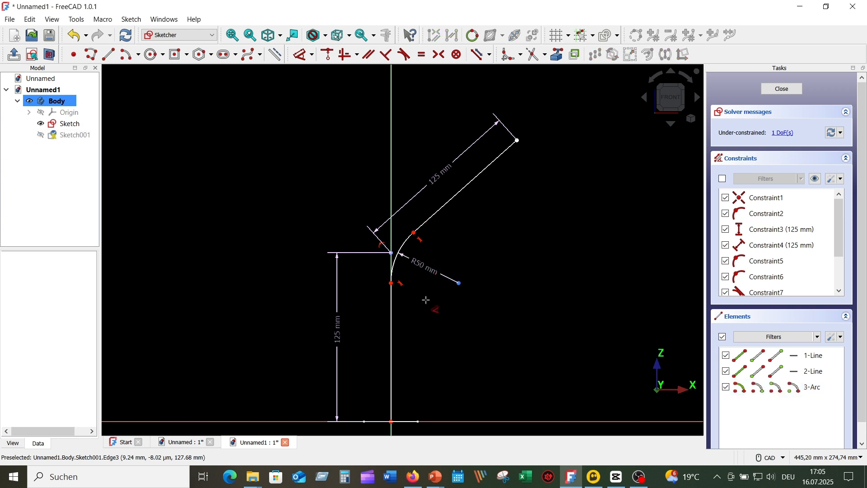
left_click(391, 332)
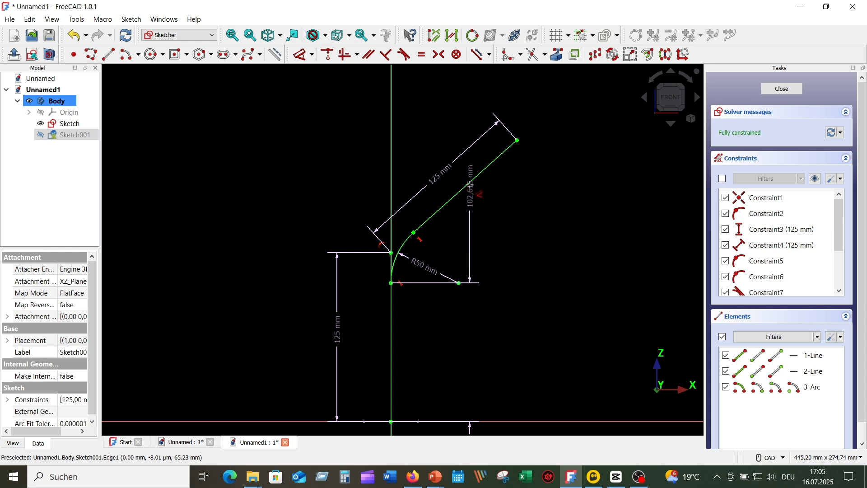
left_click(470, 183)
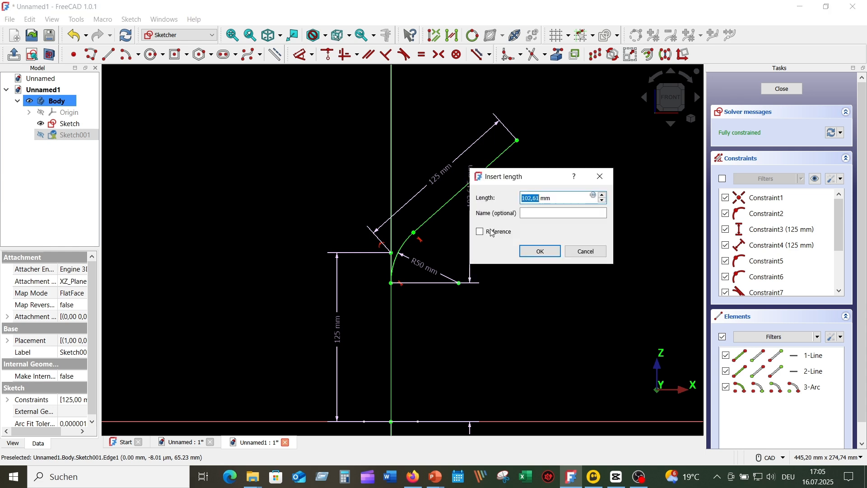
left_click(602, 253)
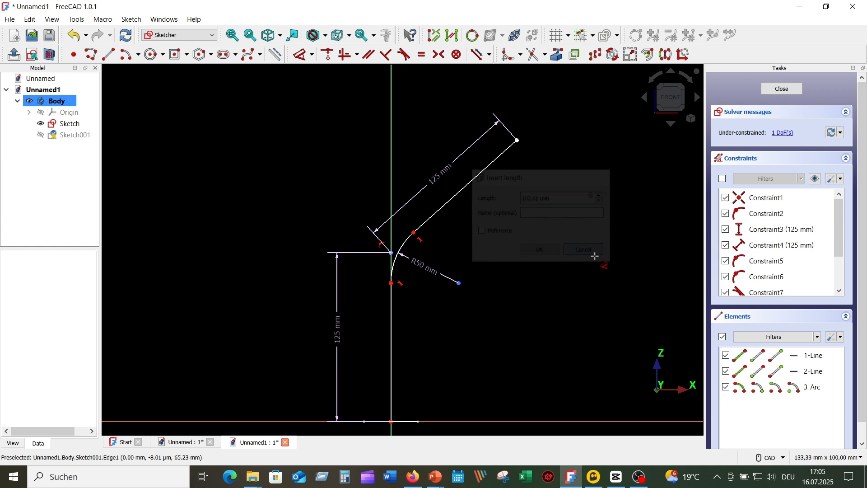
Step: Constrain the angle between the vertical and diagonal lines to 125° and close the sketch
left_click(391, 334)
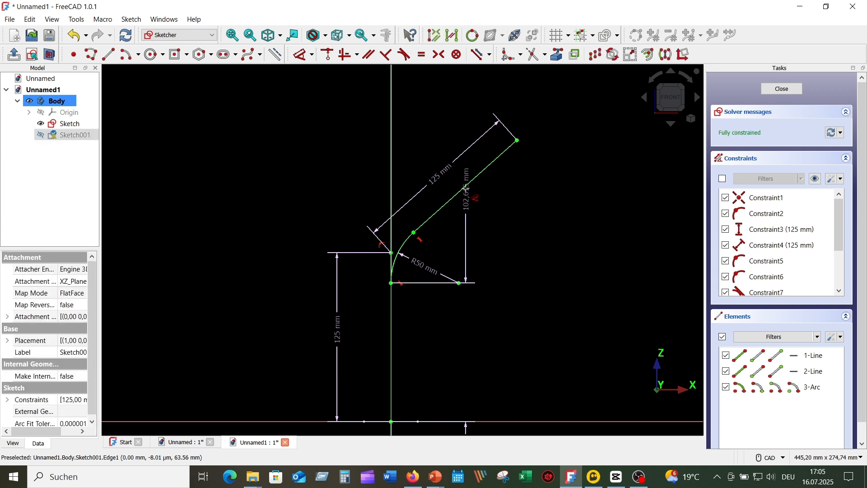
left_click(467, 190)
left_click(497, 253)
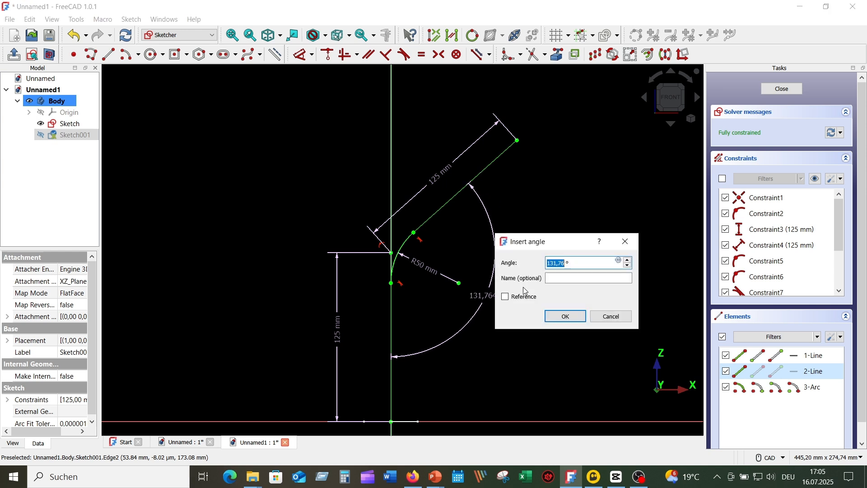
type("125")
key("Return")
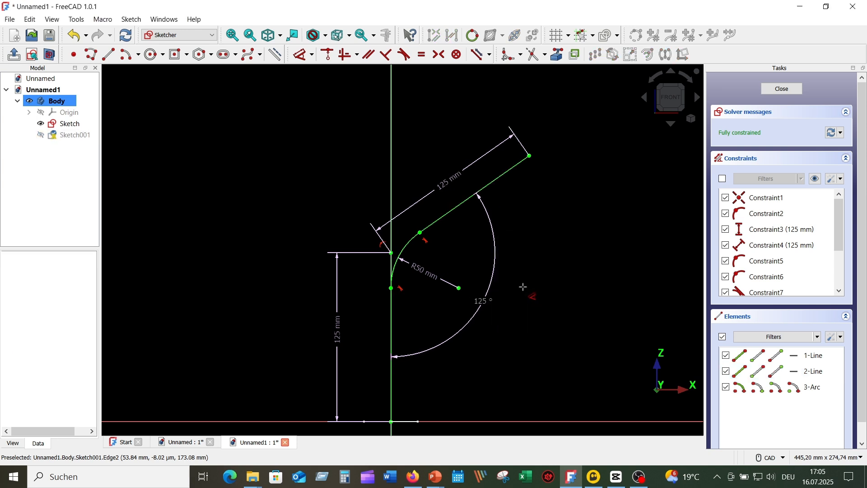
scroll(519, 298, "down", 3)
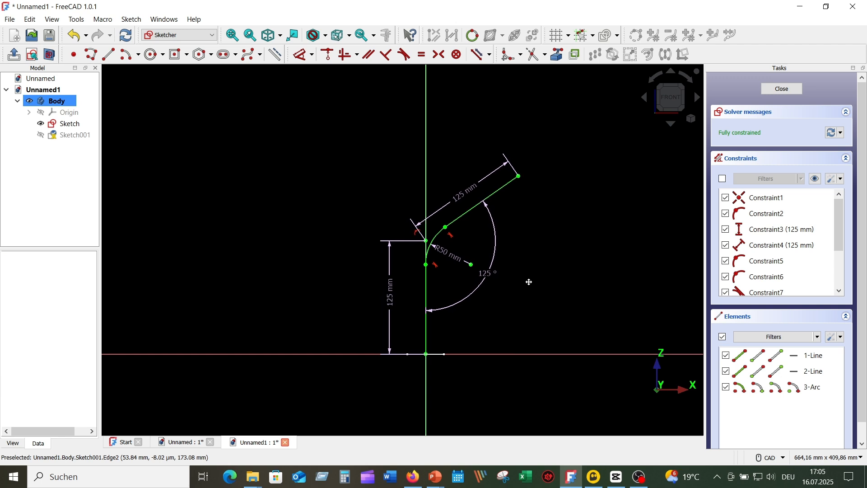
scroll(500, 248, "up", 1)
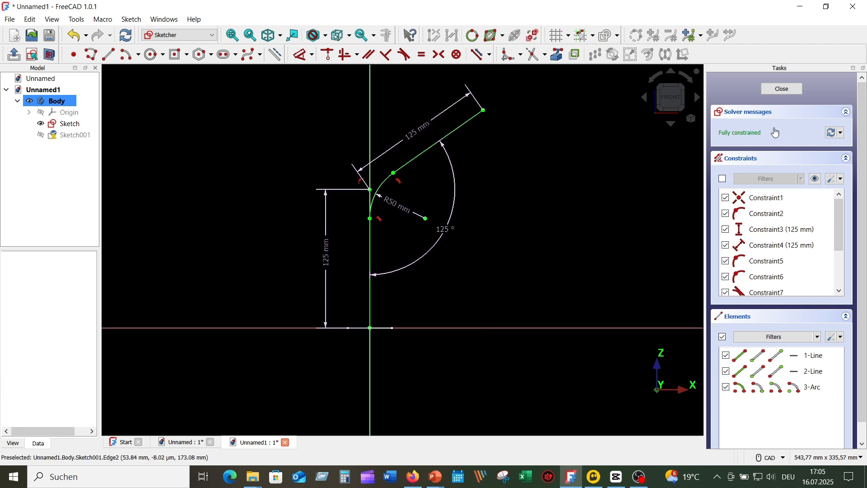
left_click(782, 88)
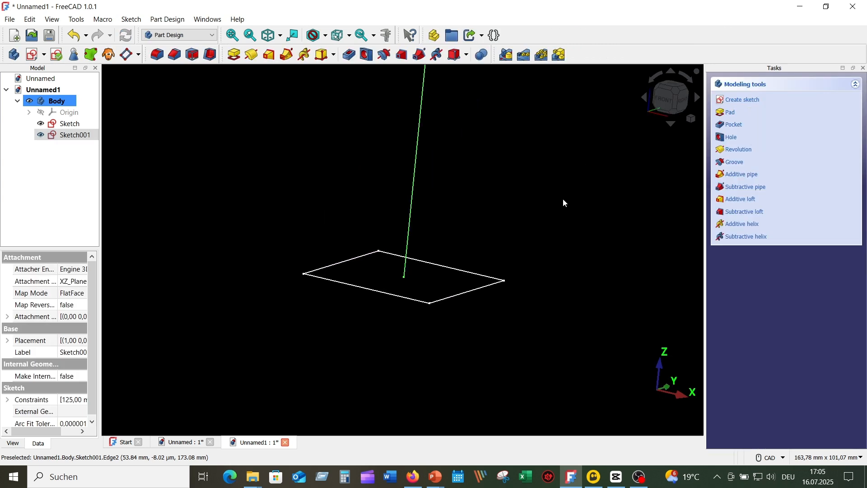
Step: Create a datum plane at the free end point of the bent path, attached normal to the path's diagonal edge
scroll(538, 223, "down", 3)
middle_click_drag(567, 174, 396, 360)
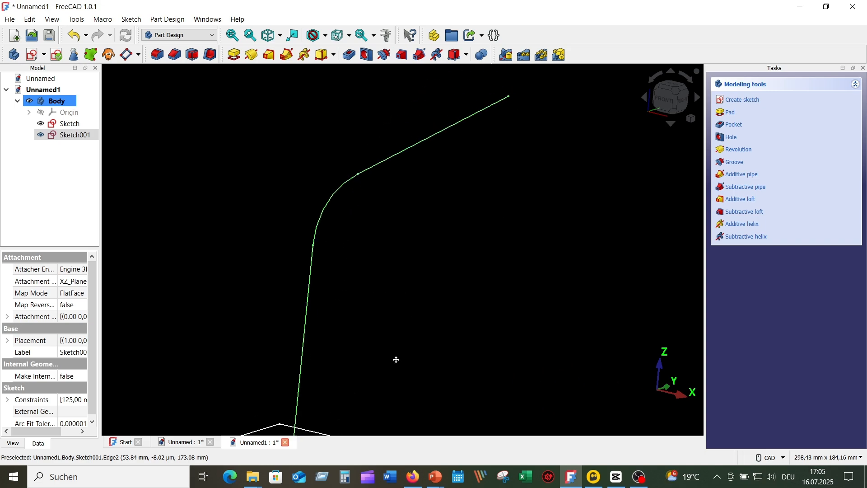
scroll(438, 283, "down", 2)
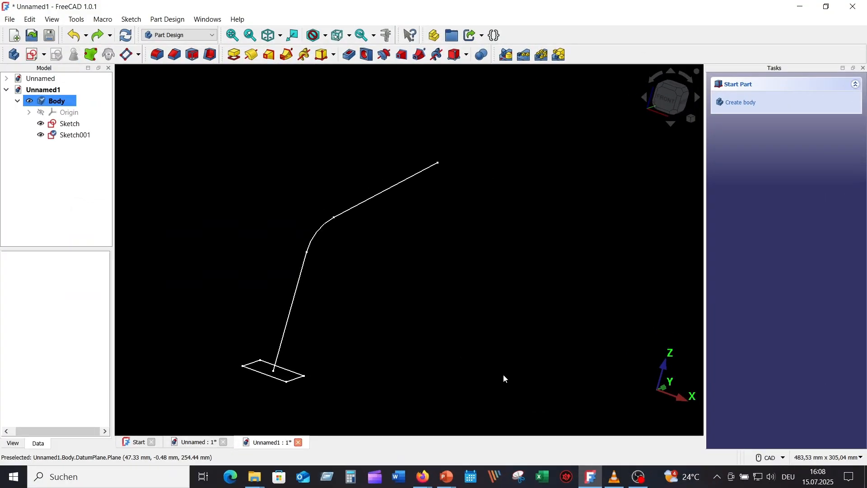
left_click(439, 164)
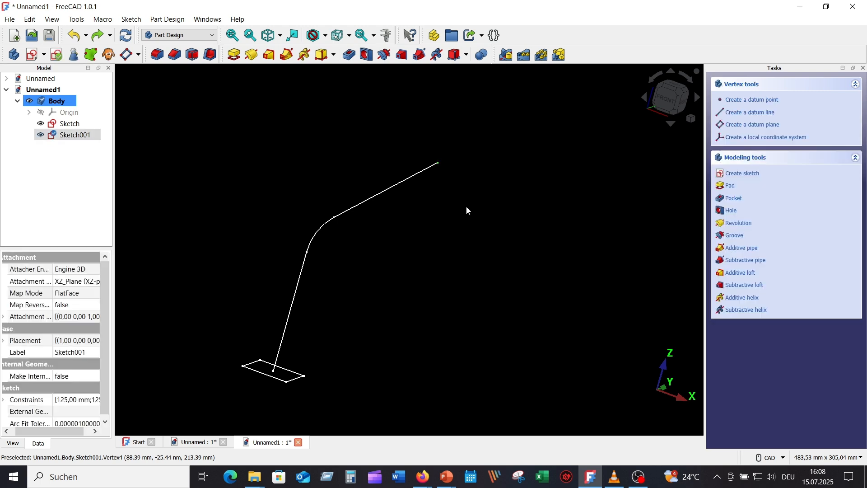
left_click(127, 55)
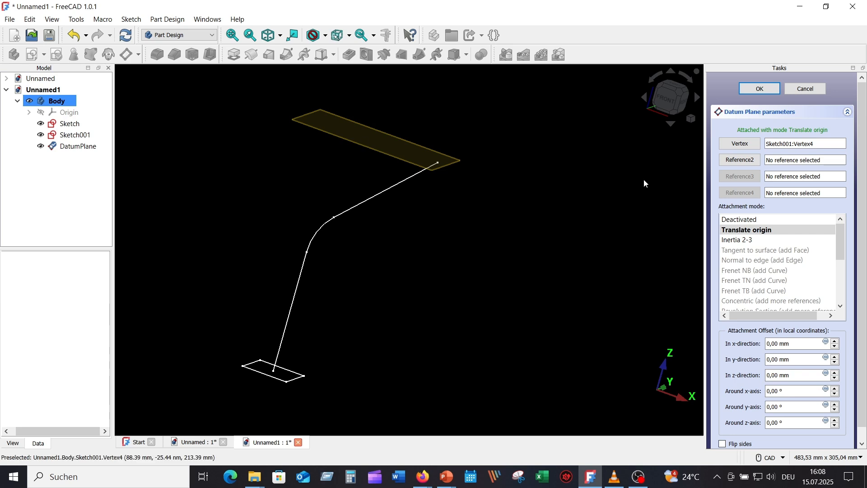
left_click(737, 161)
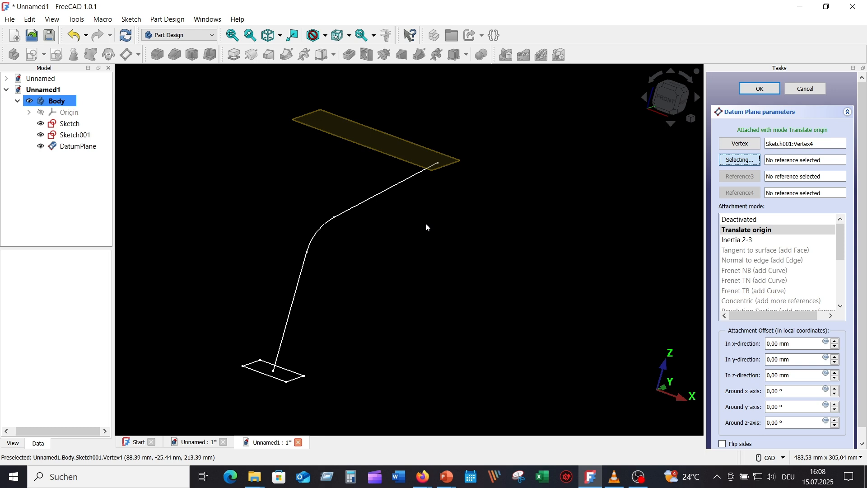
left_click(403, 184)
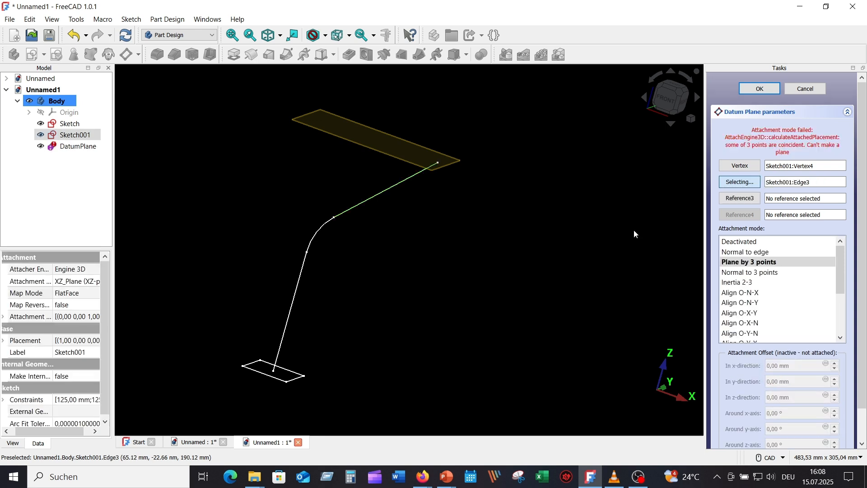
left_click(747, 253)
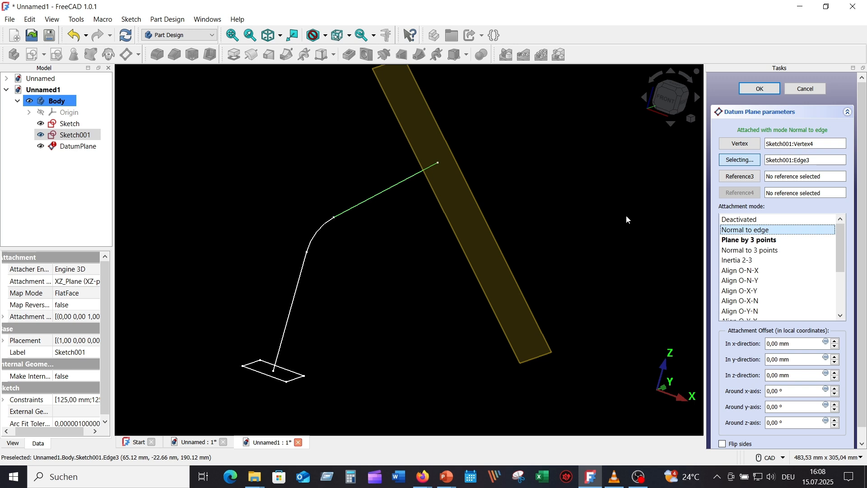
left_click(760, 89)
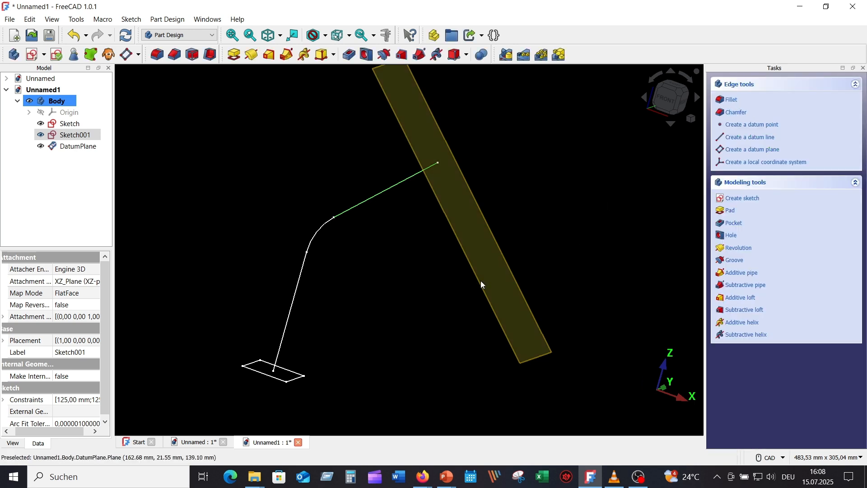
Step: Create a sketch on the datum plane and draw a circle about 112 mm in diameter centred on the origin
left_click(406, 285)
middle_click_drag(406, 285, 415, 308)
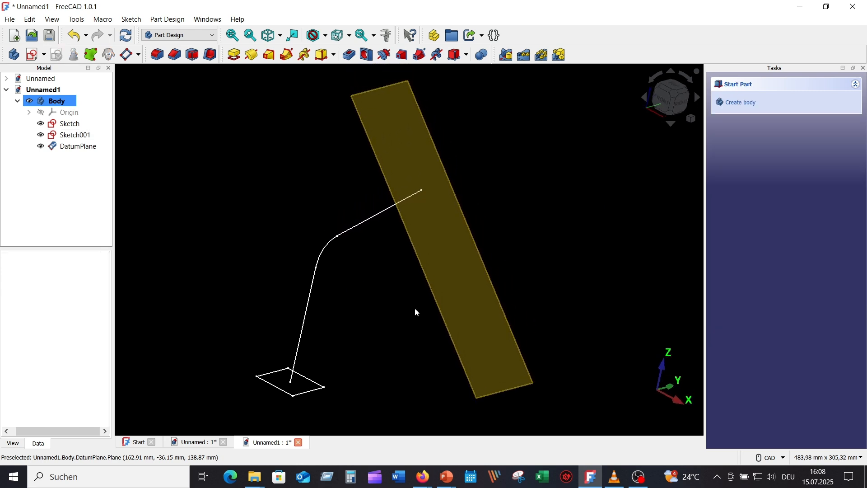
left_click(427, 274)
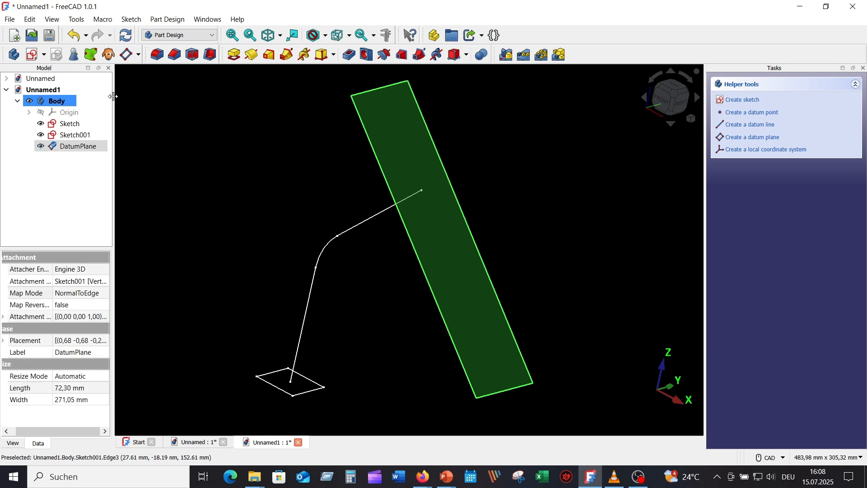
left_click(33, 55)
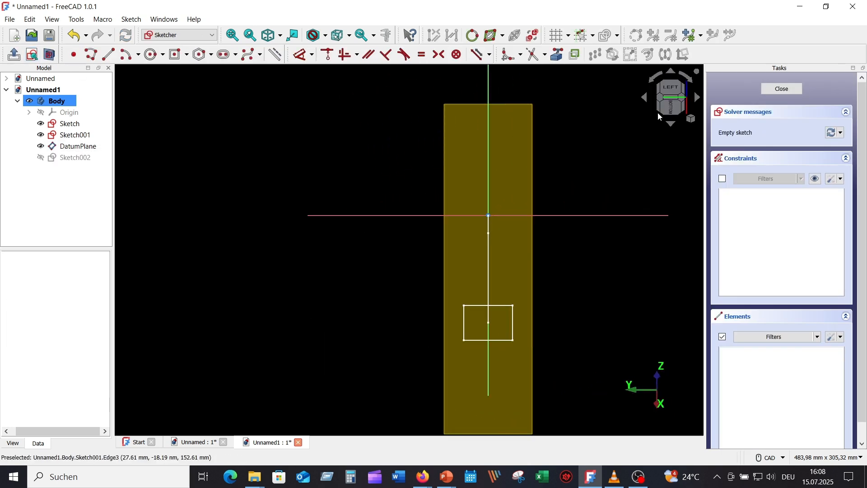
left_click(645, 98)
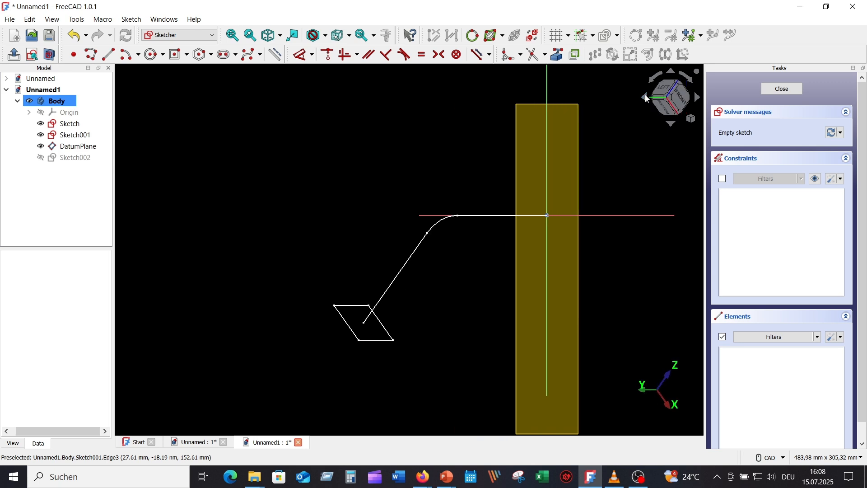
left_click(645, 97)
left_click(645, 97)
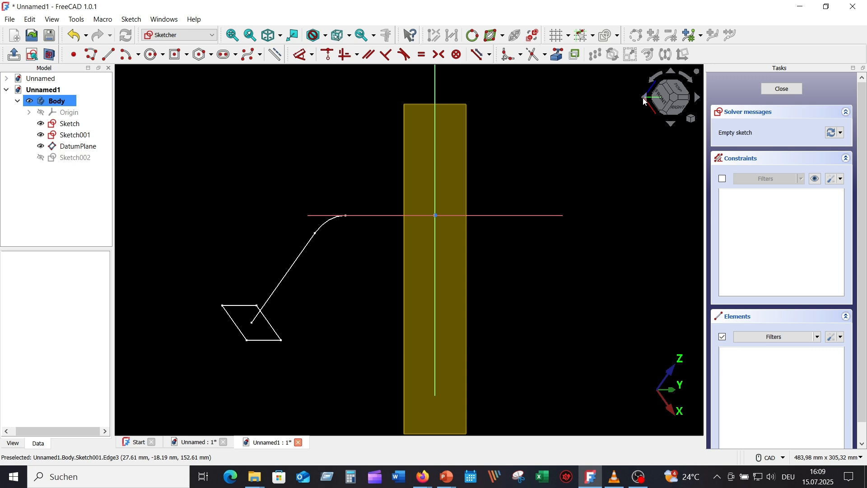
left_click(644, 98)
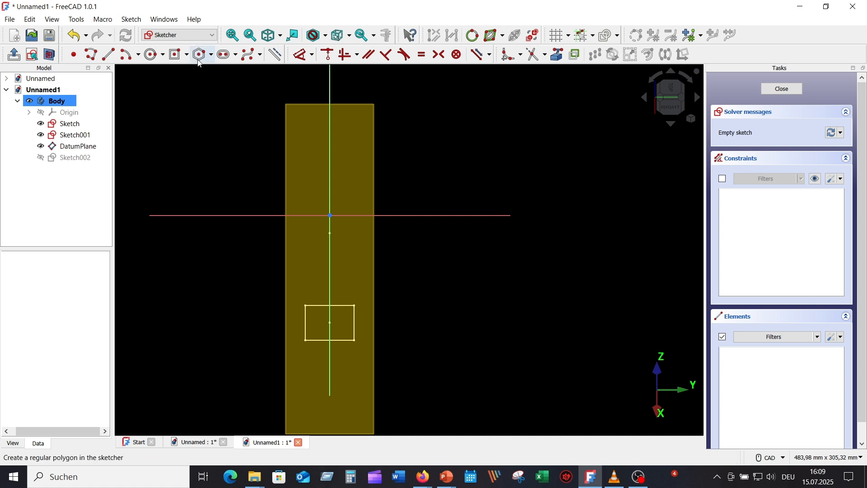
left_click(151, 54)
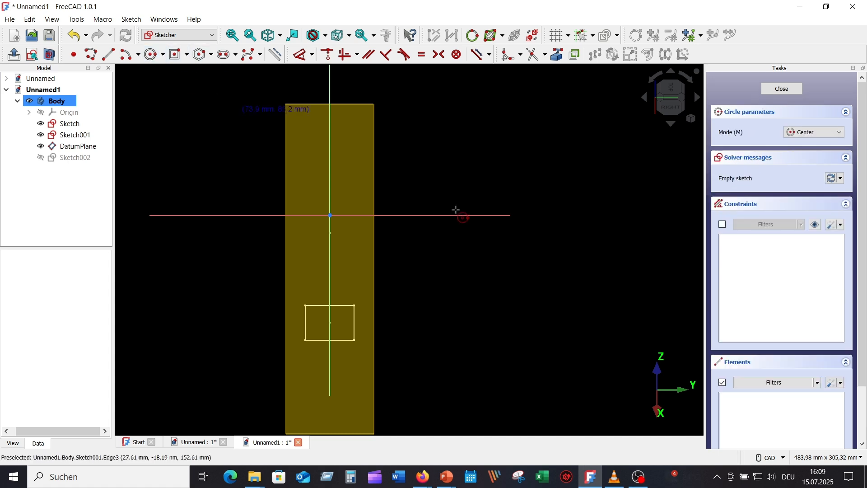
left_click(329, 216)
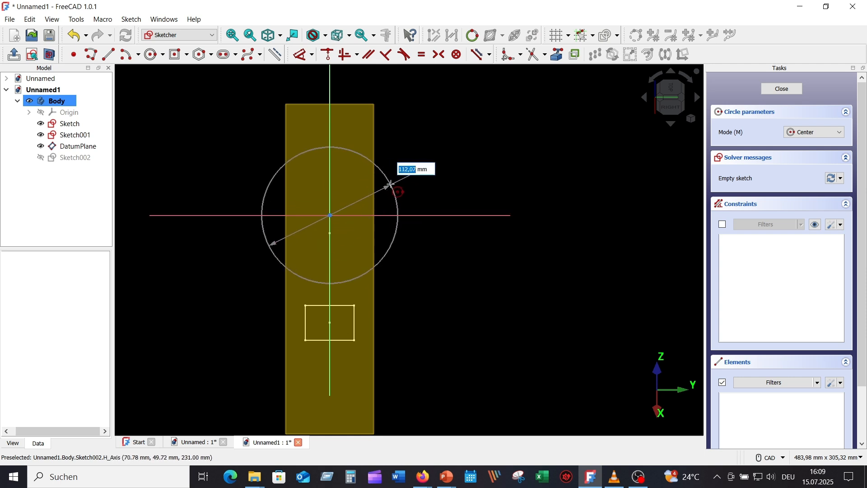
left_click(391, 184)
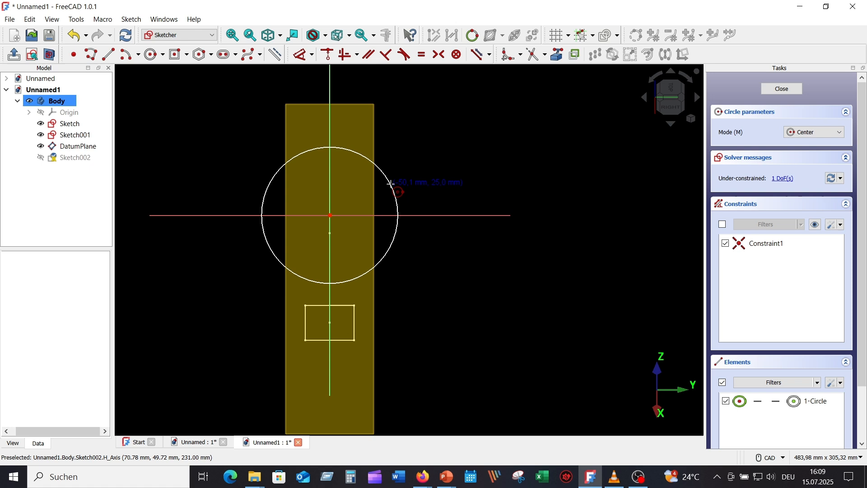
Step: Constrain the circle's diameter to 60 mm and close the sketch
left_click(299, 54)
left_click(392, 186)
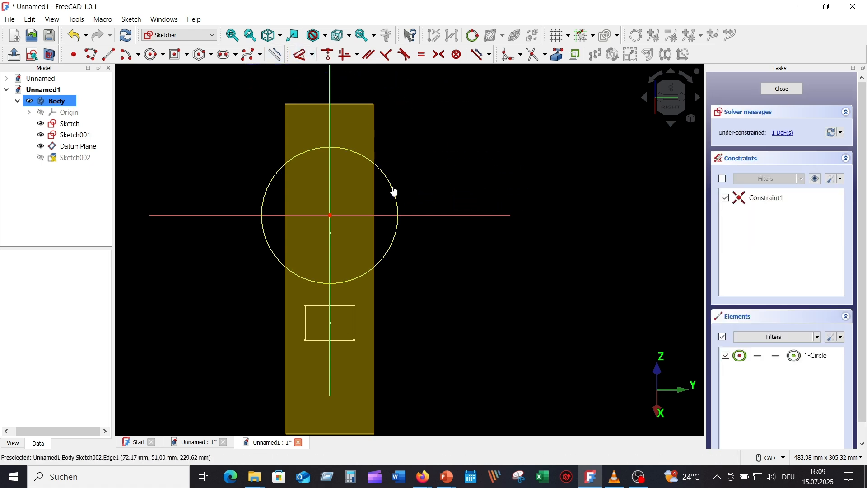
left_click(394, 191)
left_click(425, 164)
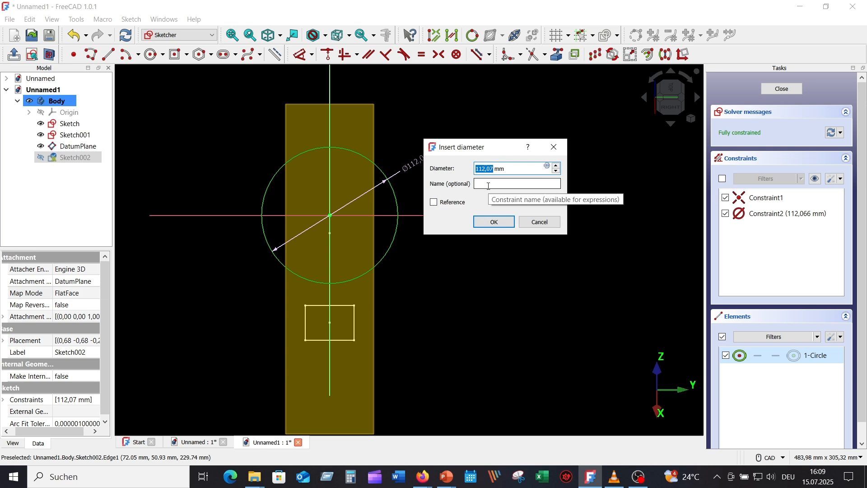
type("60")
key("Return")
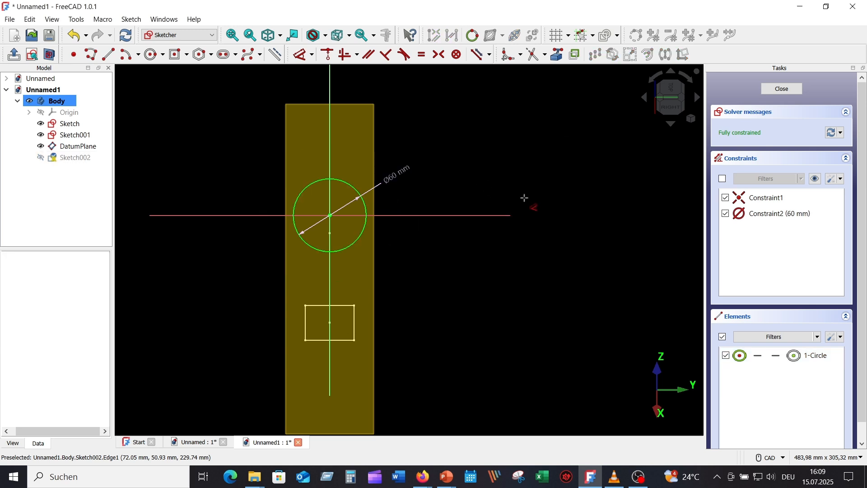
right_click(535, 154)
mouse_move(435, 153)
middle_mouse_down()
mouse_move(508, 166)
mouse_move(435, 172)
mouse_move(451, 174)
mouse_move(445, 188)
mouse_move(610, 155)
mouse_move(559, 162)
mouse_move(565, 179)
mouse_move(545, 306)
middle_mouse_up()
left_click(789, 88)
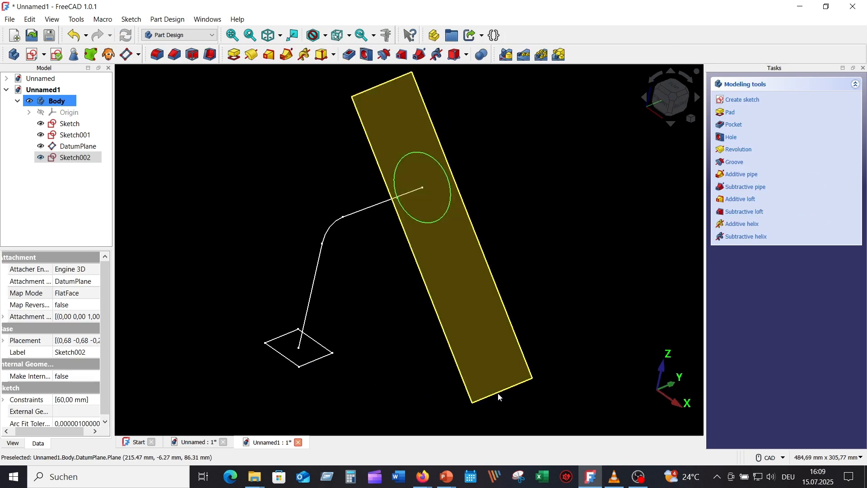
Step: Hide the datum plane and set the view to isometric
left_click(445, 339)
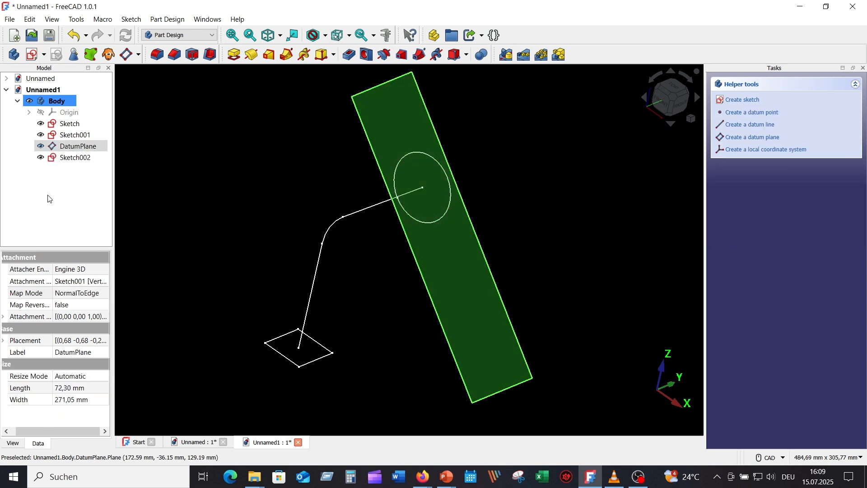
left_click(41, 147)
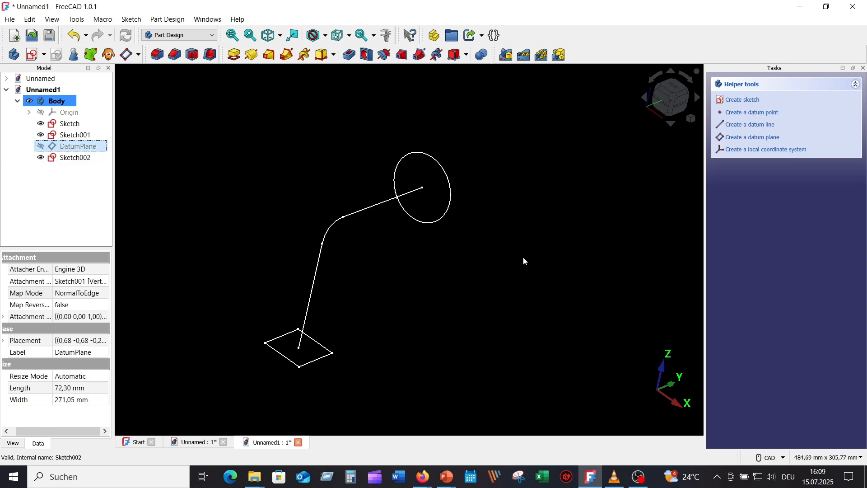
middle_click_drag(523, 258, 503, 255)
left_click(693, 119)
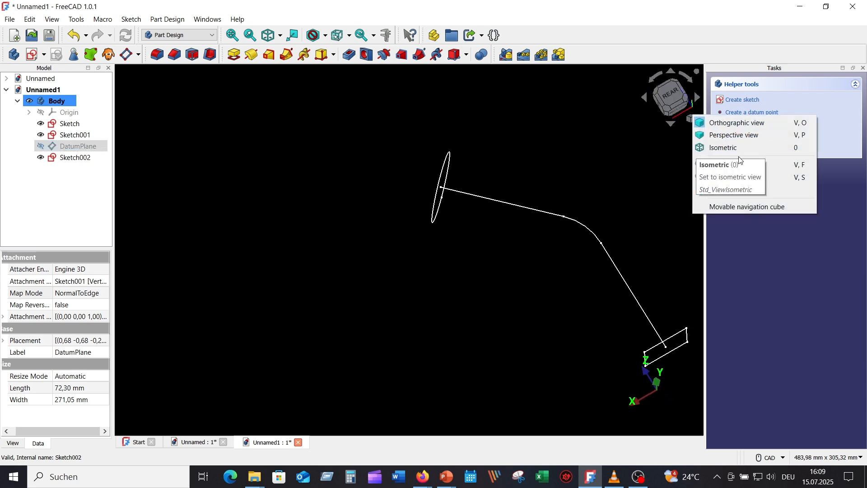
left_click(731, 151)
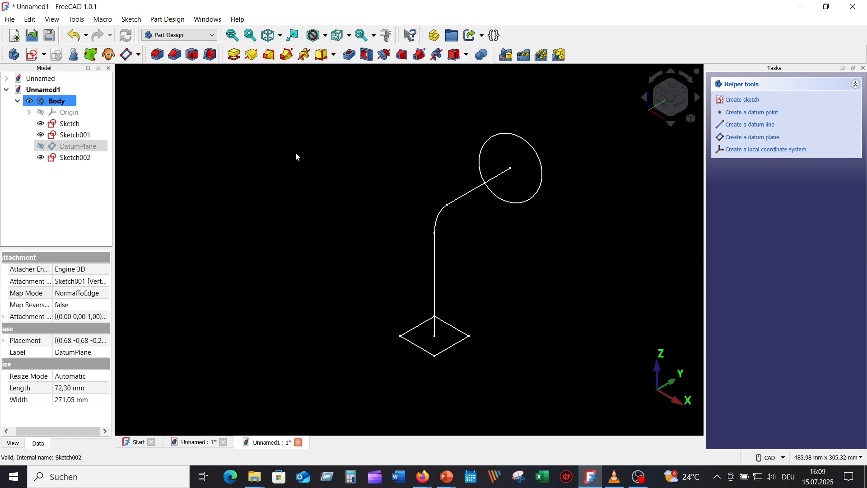
Step: Start an additive pipe with the square sketch as profile and the bent path Sketch001 as the path to sweep along
left_click(288, 55)
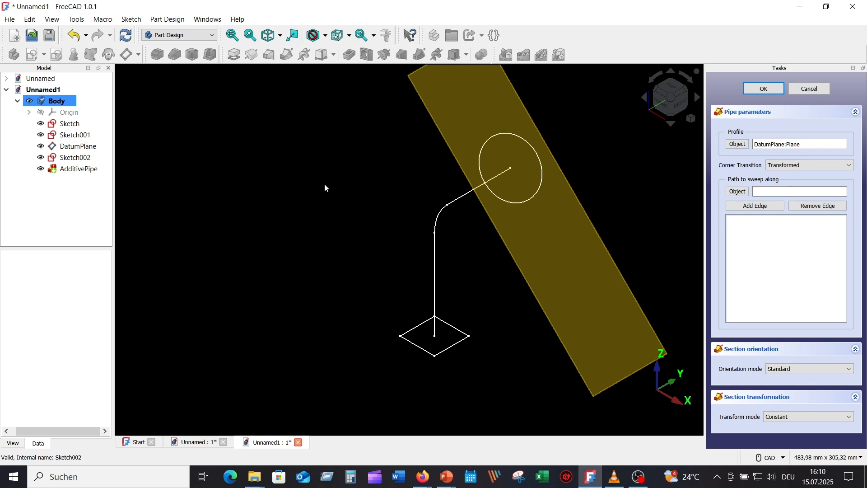
left_click(739, 144)
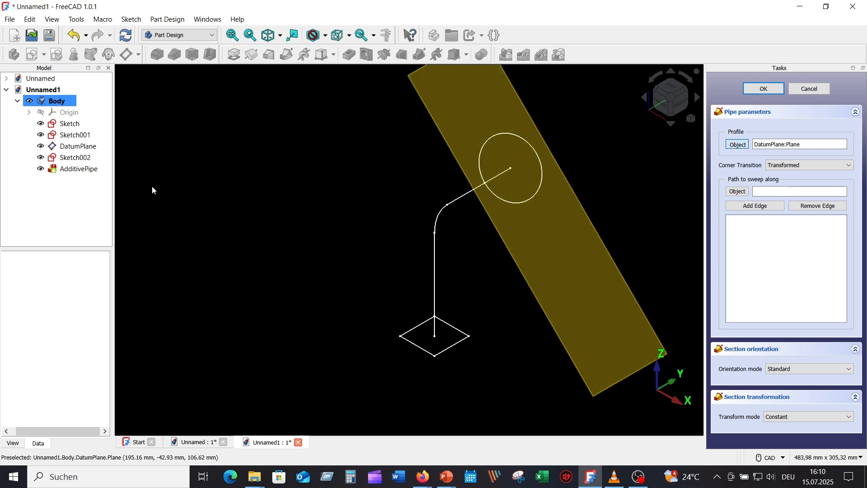
left_click(70, 126)
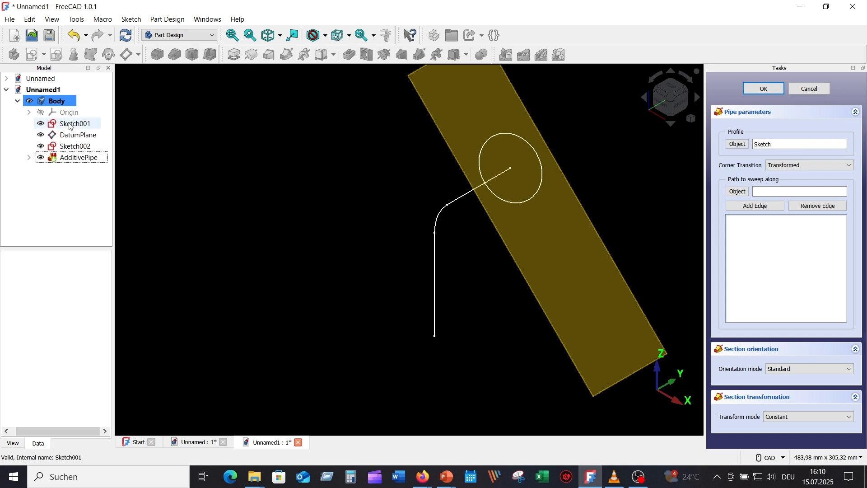
left_click(737, 192)
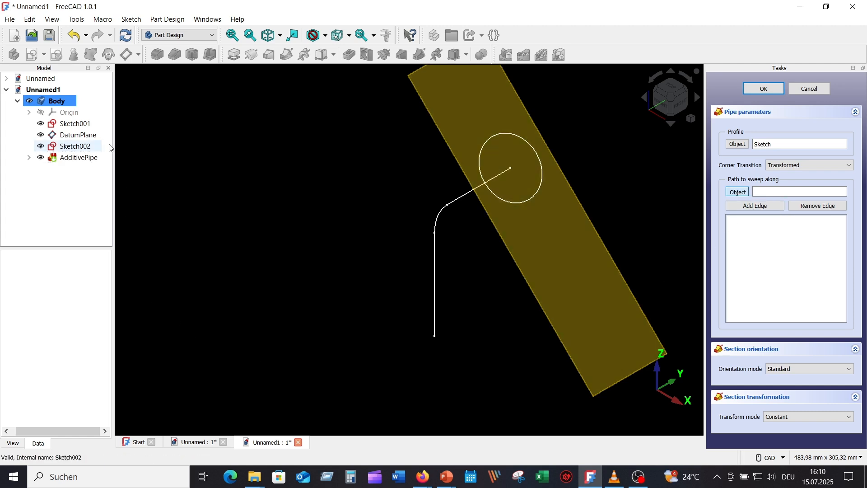
left_click(77, 125)
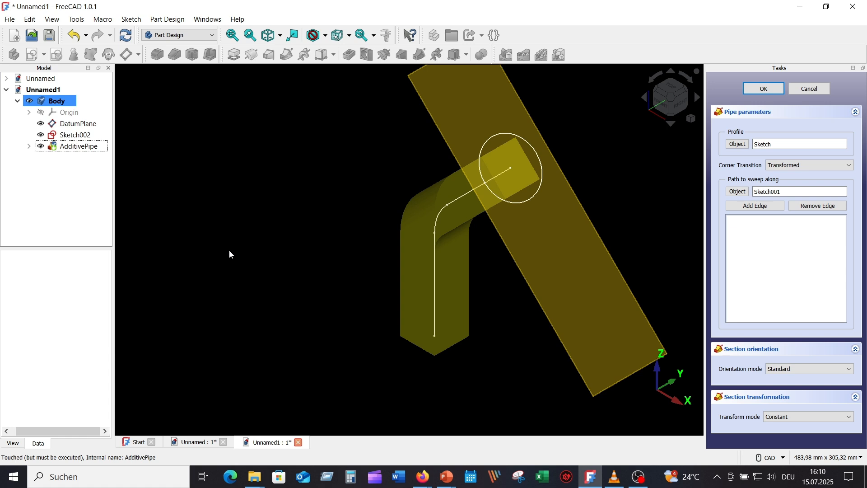
Step: Set the pipe's transform mode to Multisection, add the circle sketch Sketch002 as a section, and finish the additive pipe
mouse_move(475, 239)
middle_mouse_down()
mouse_move(547, 243)
mouse_move(557, 226)
mouse_move(562, 342)
middle_mouse_up()
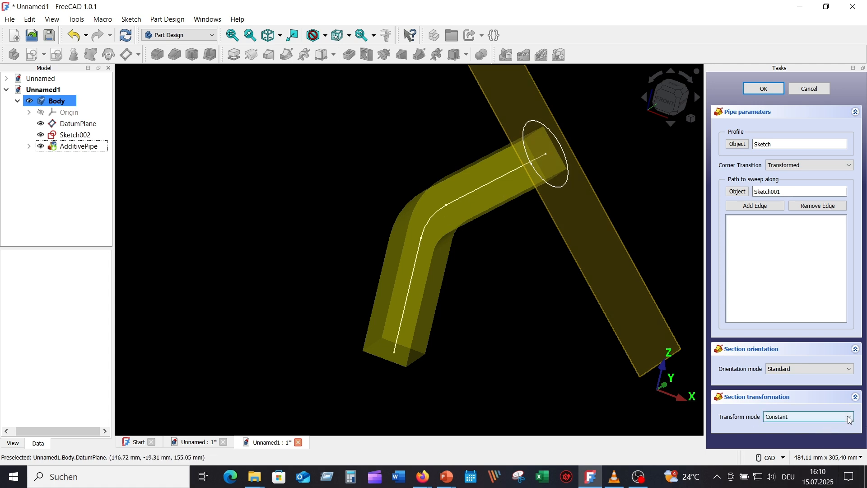
left_click(826, 420)
left_click(803, 432)
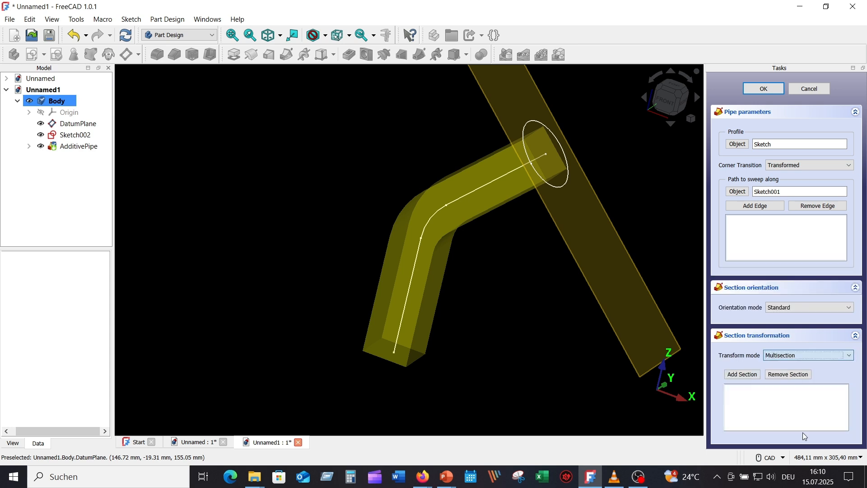
left_click(745, 375)
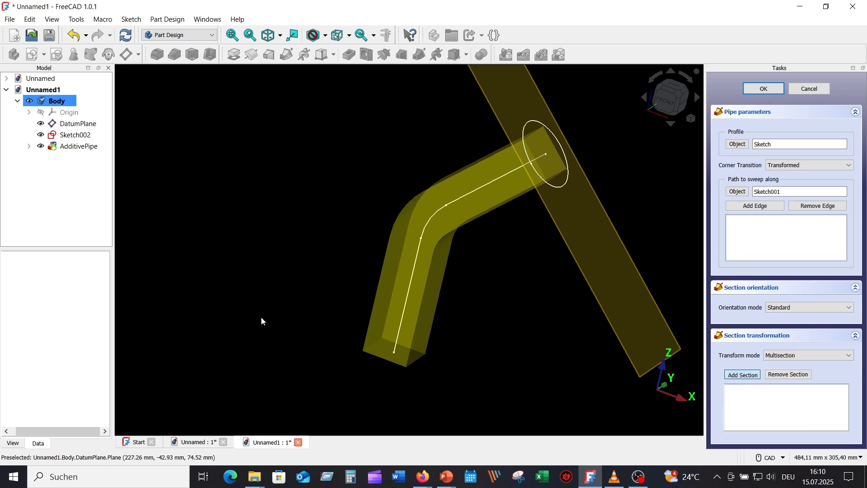
left_click(75, 135)
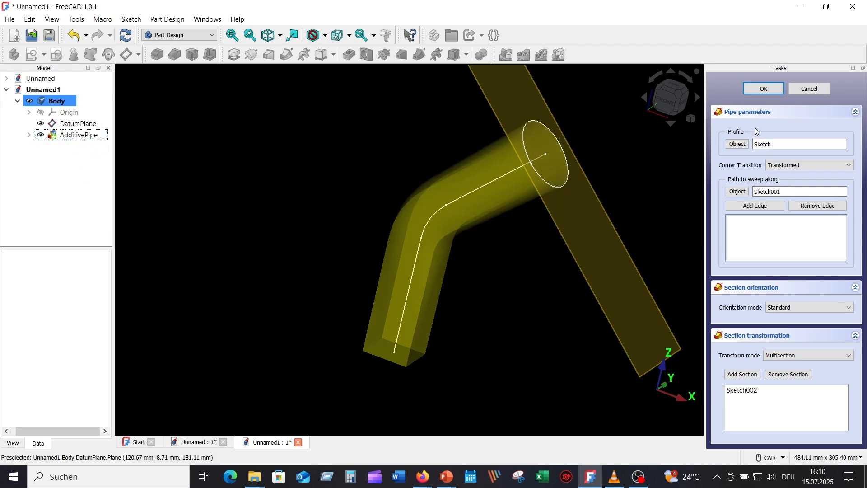
left_click(765, 88)
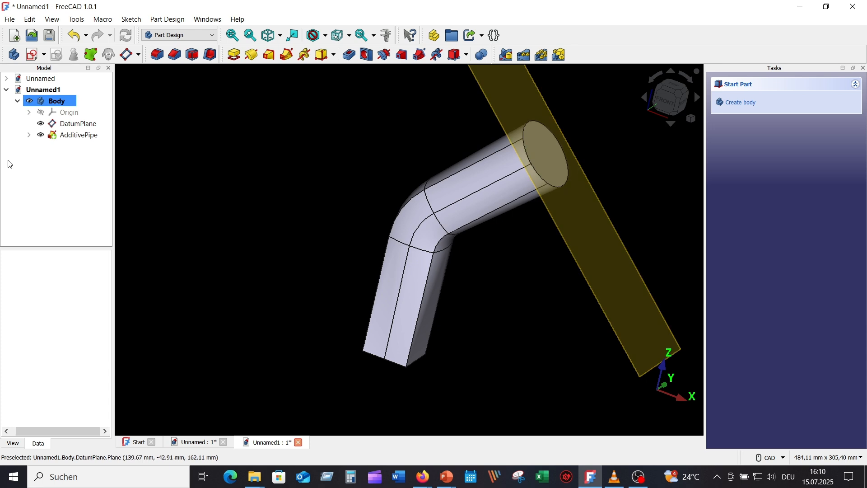
Step: Hide the datum plane, examine the square-to-circle pipe from several sides, and return it to the isometric view
left_click(40, 123)
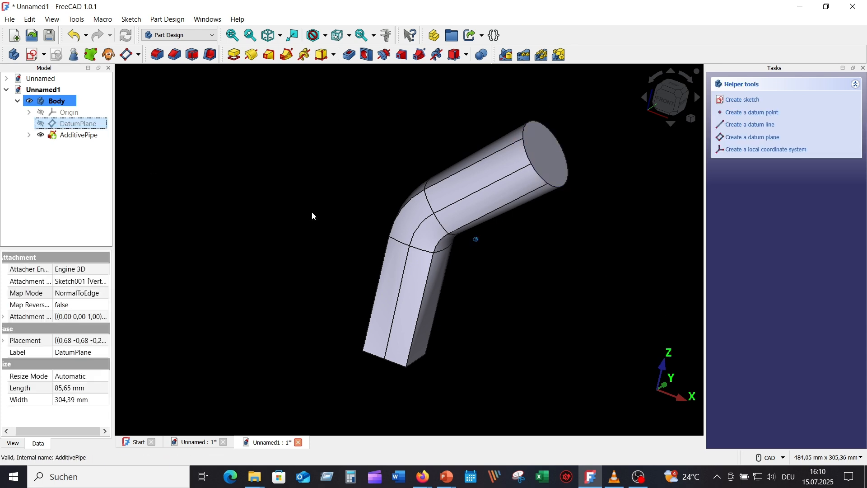
middle_click_drag(474, 238, 781, 324)
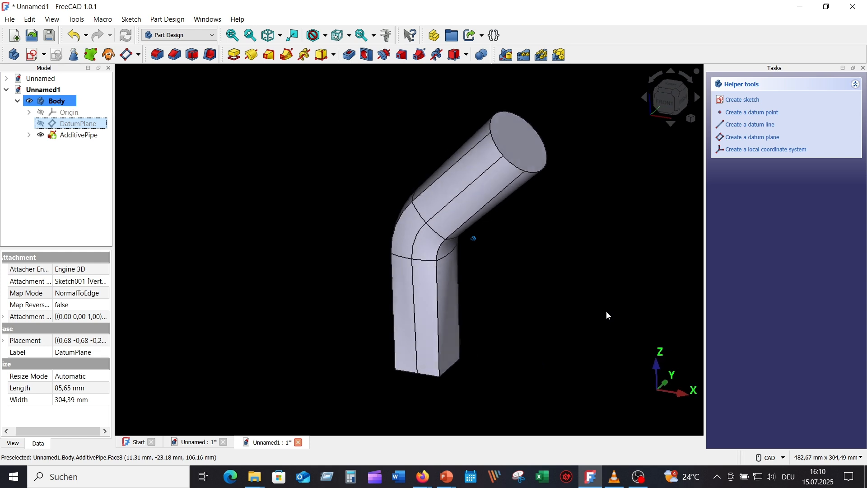
left_click(693, 119)
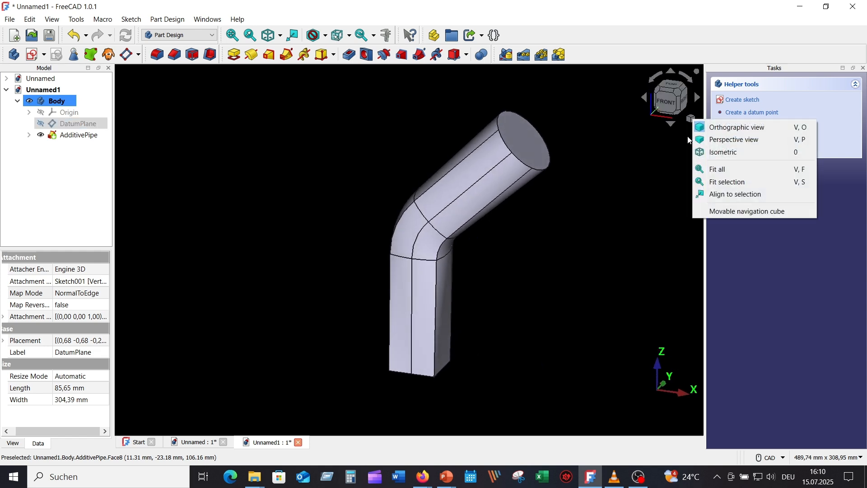
left_click(721, 154)
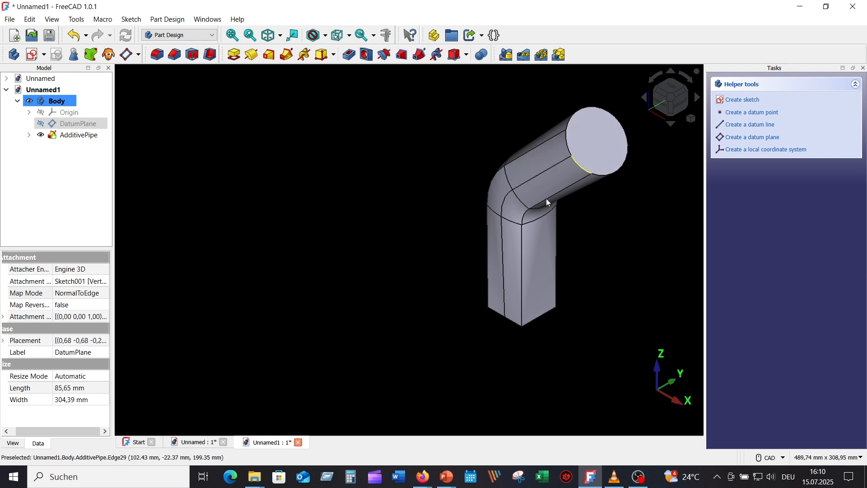
mouse_move(546, 199)
middle_mouse_down()
mouse_move(404, 307)
mouse_move(421, 369)
mouse_move(387, 258)
mouse_move(660, 296)
mouse_move(599, 279)
middle_mouse_up()
middle_click_drag(564, 288, 426, 295)
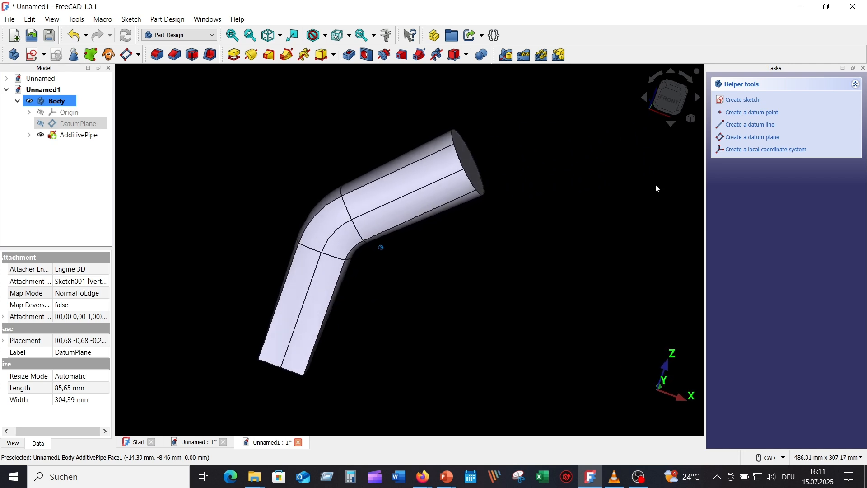
left_click(693, 119)
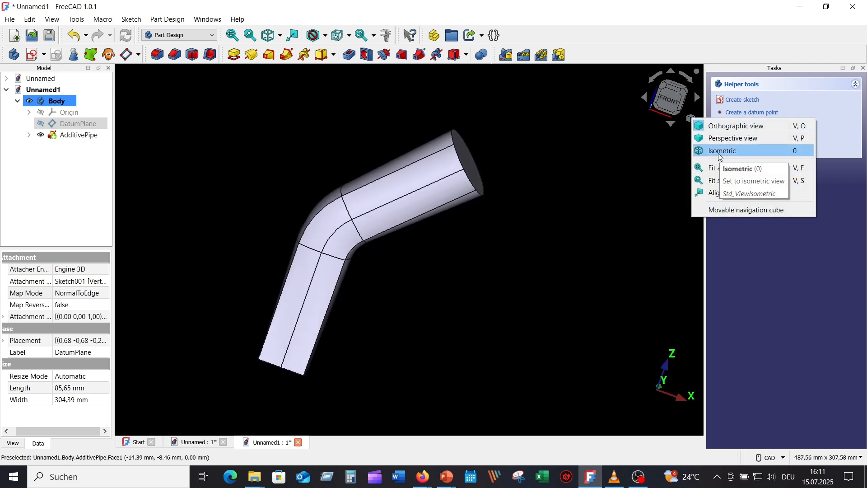
left_click(722, 151)
middle_click_drag(592, 243, 477, 260)
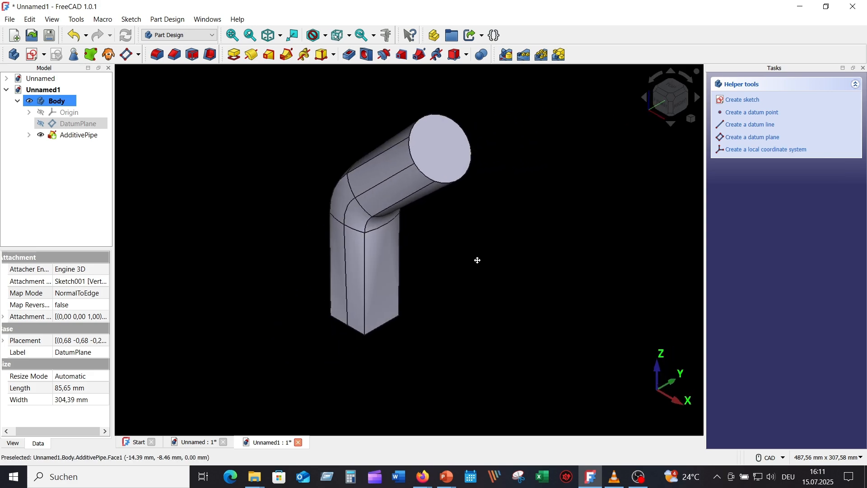